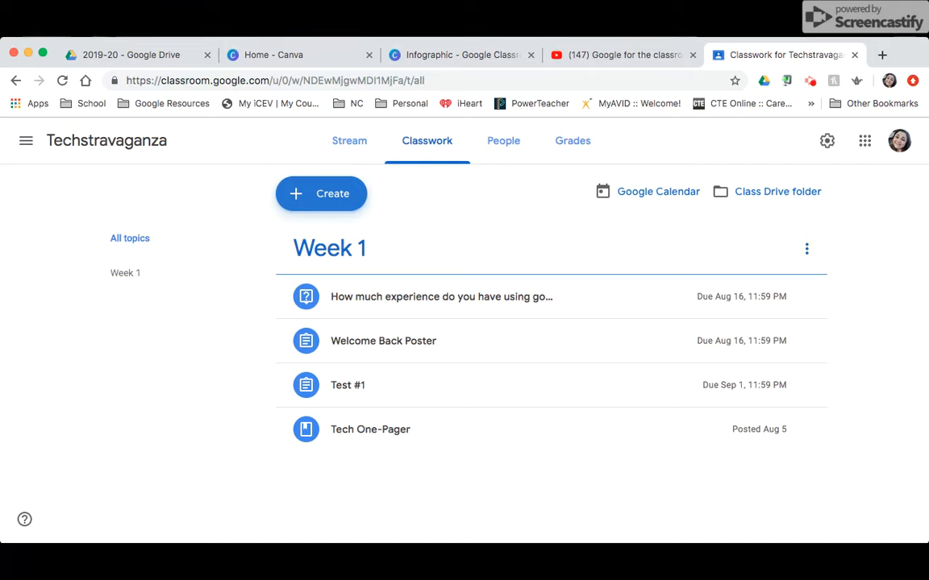
# - Create a new classwork assignment titled "Assignment #2"
pyautogui.click(315, 199)
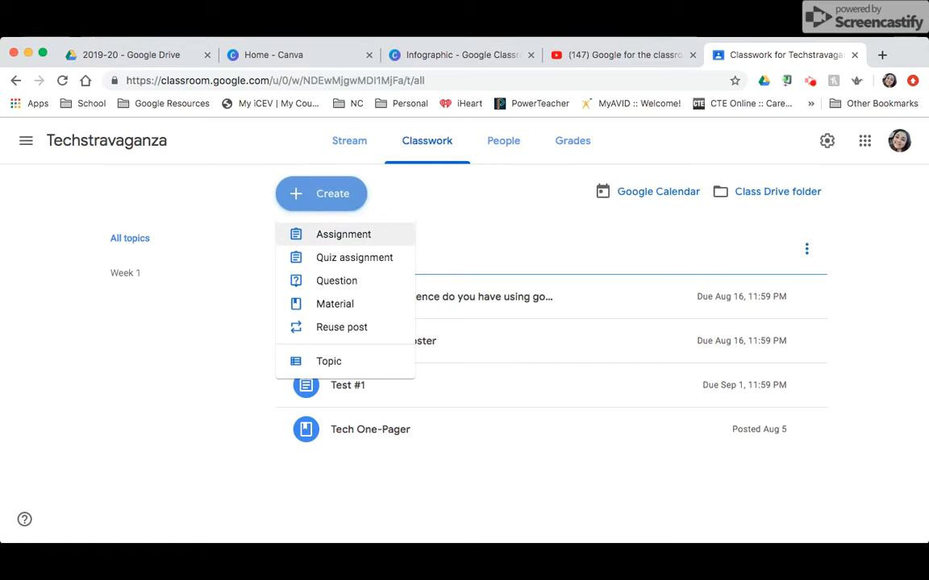
pyautogui.click(343, 234)
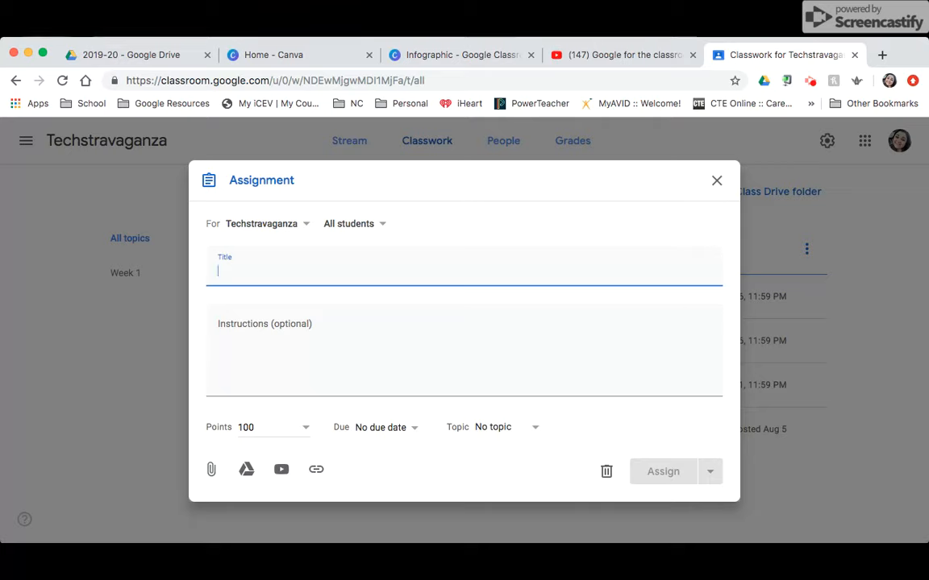
pyautogui.write('Assignment #2')
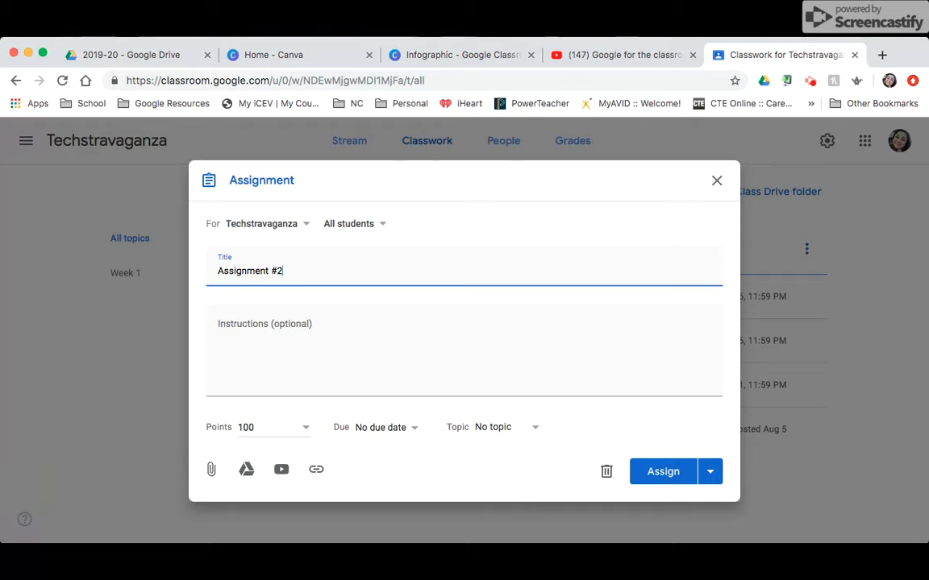
# - Enter "See attachment for directions." as the assignment's instructions
pyautogui.click(280, 332)
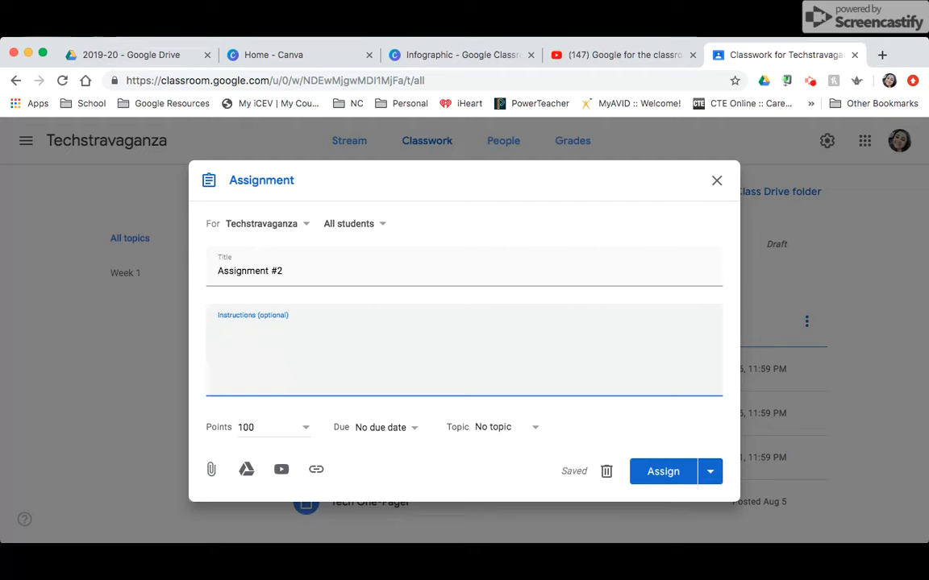
pyautogui.write('See attachment for d')
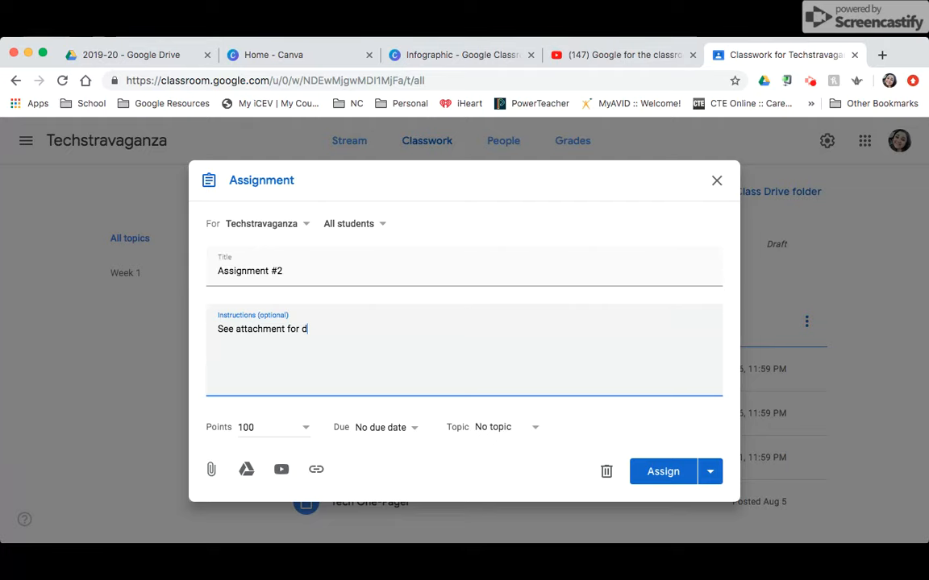
pyautogui.write('irecctions')
pyautogui.press('BackSpace')
pyautogui.press('BackSpace')
pyautogui.press('BackSpace')
pyautogui.press('BackSpace')
pyautogui.press('BackSpace')
pyautogui.press('BackSpace')
pyautogui.write('tion')
pyautogui.press('BackSpace')
pyautogui.write('ns.')
# - Set the assignment's point value to 50
pyautogui.click(270, 425)
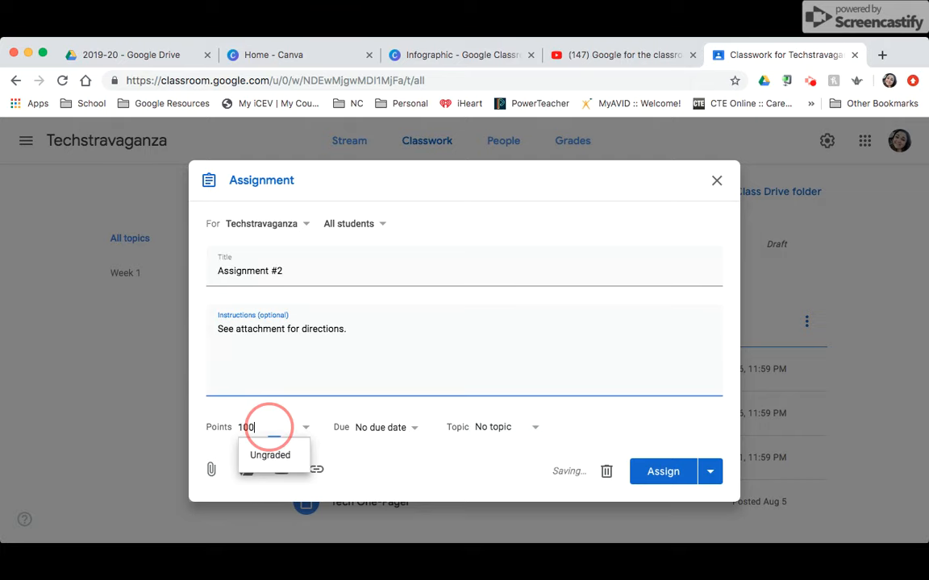
pyautogui.press('BackSpace')
pyautogui.press('BackSpace')
pyautogui.press('BackSpace')
pyautogui.write('50')
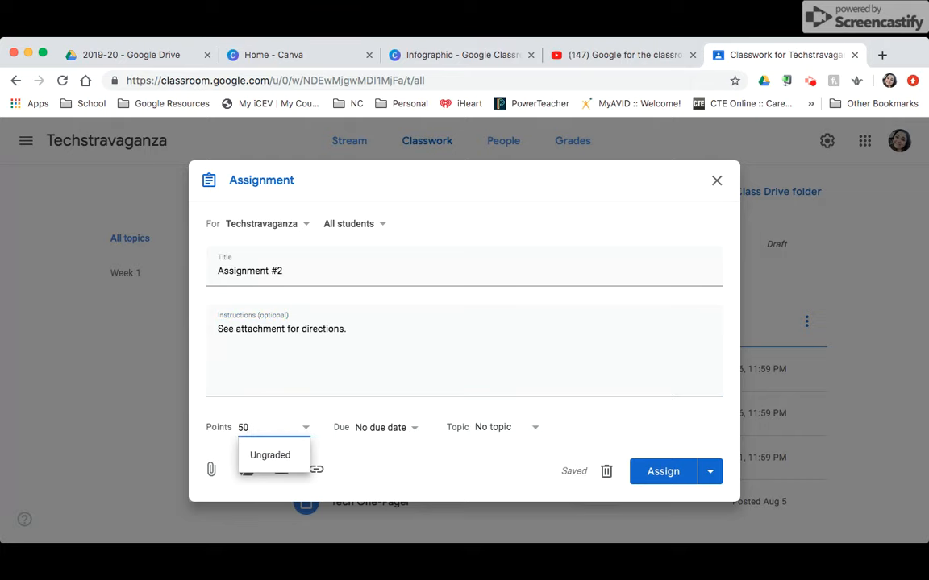
# - Set the assignment's due date to Aug 16, 2019, with a due time of 11:59 PM
pyautogui.click(381, 427)
pyautogui.click(486, 474)
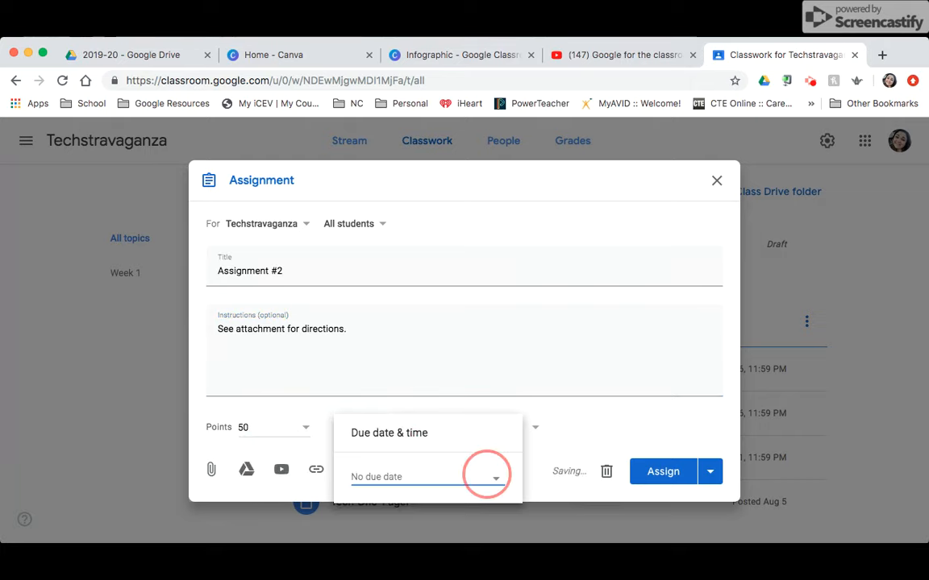
pyautogui.click(476, 481)
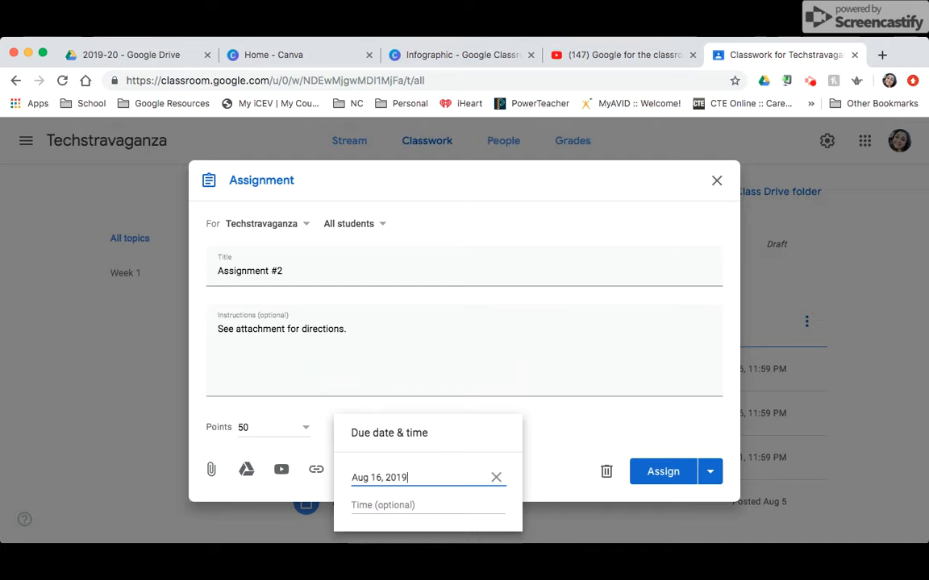
pyautogui.click(403, 505)
# - File the assignment under a new topic named "Week 2"
pyautogui.click(550, 428)
pyautogui.click(524, 452)
pyautogui.write('Week 2')
pyautogui.press('Return')
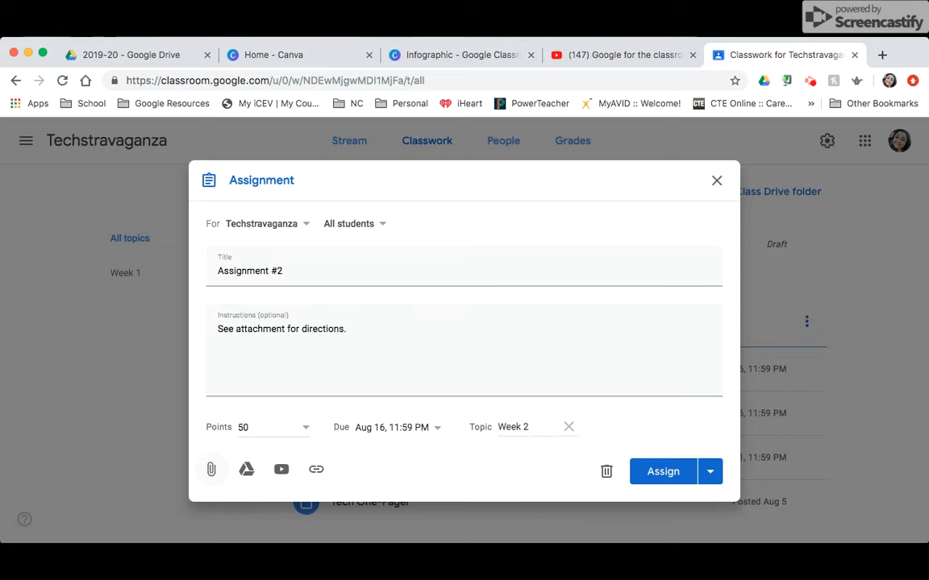
# - Start attaching a file and look through the recent, My Drive, shared drives and starred file sources
pyautogui.click(210, 469)
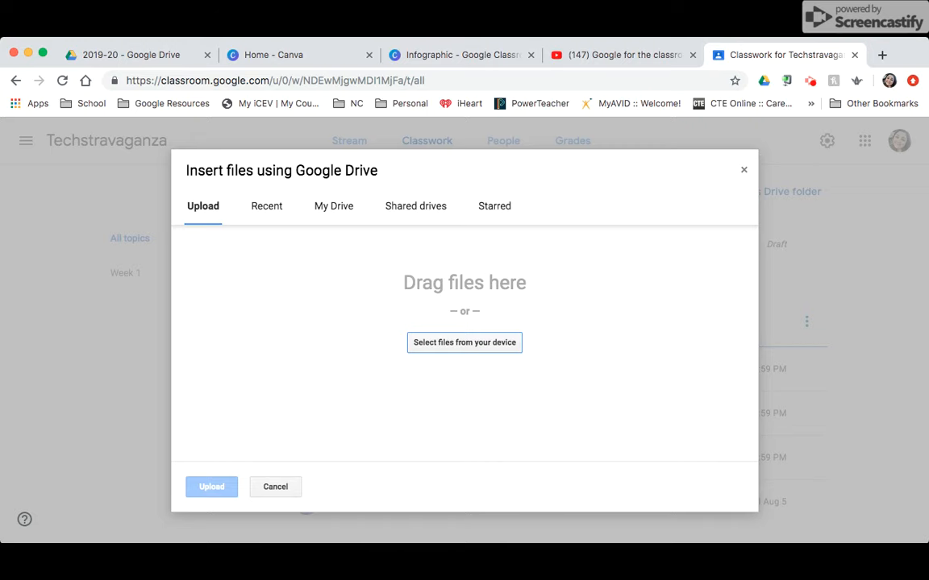
pyautogui.click(266, 206)
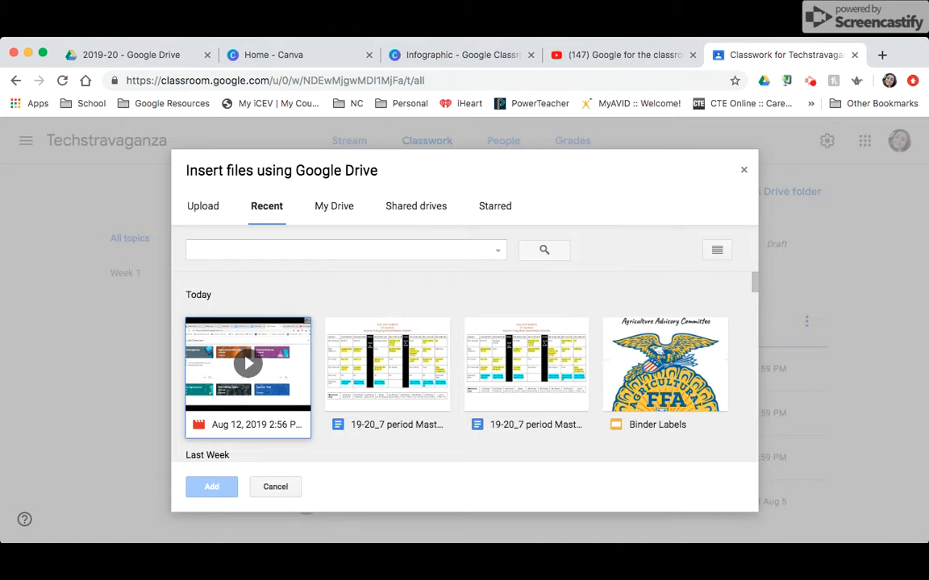
pyautogui.click(335, 206)
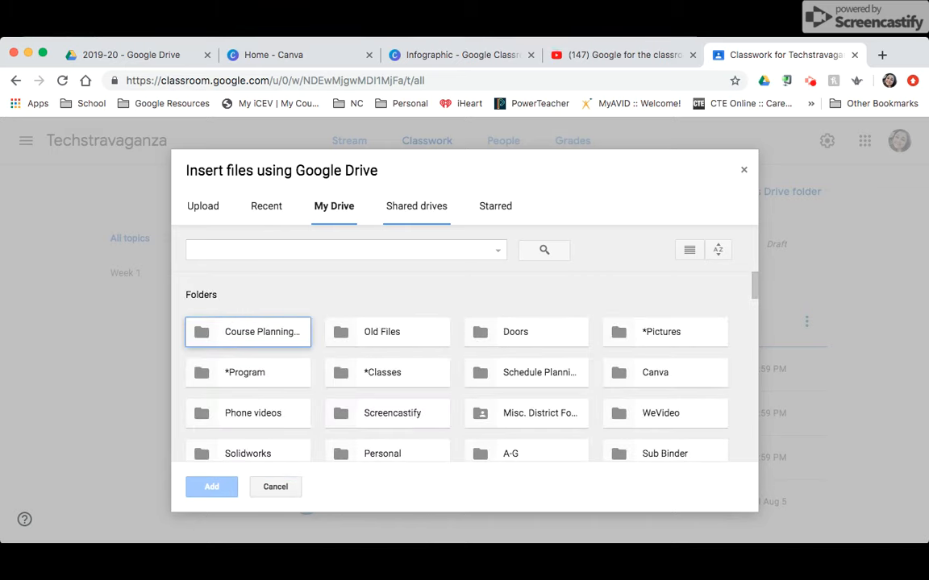
pyautogui.click(416, 206)
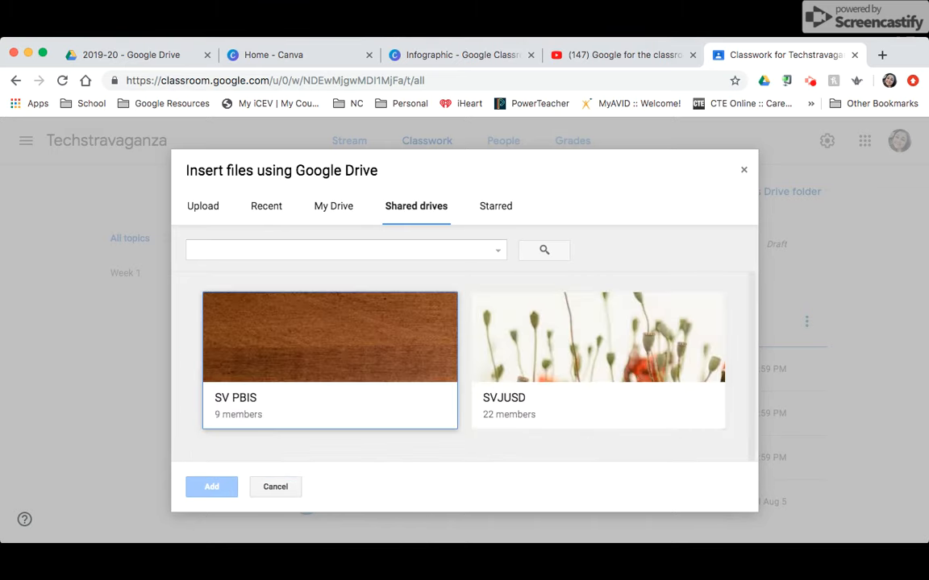
pyautogui.click(495, 206)
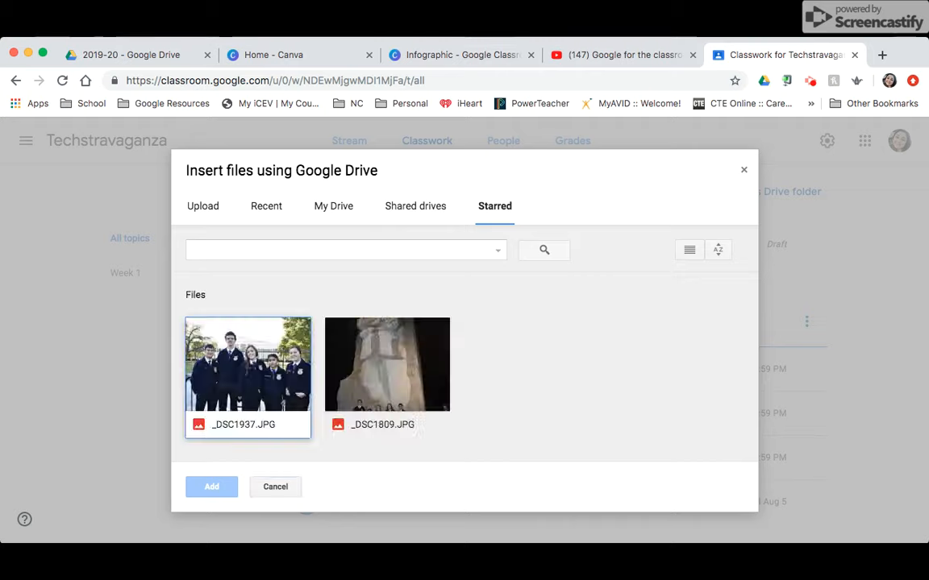
pyautogui.scroll(-1, 464, 347)
pyautogui.scroll(1, 464, 347)
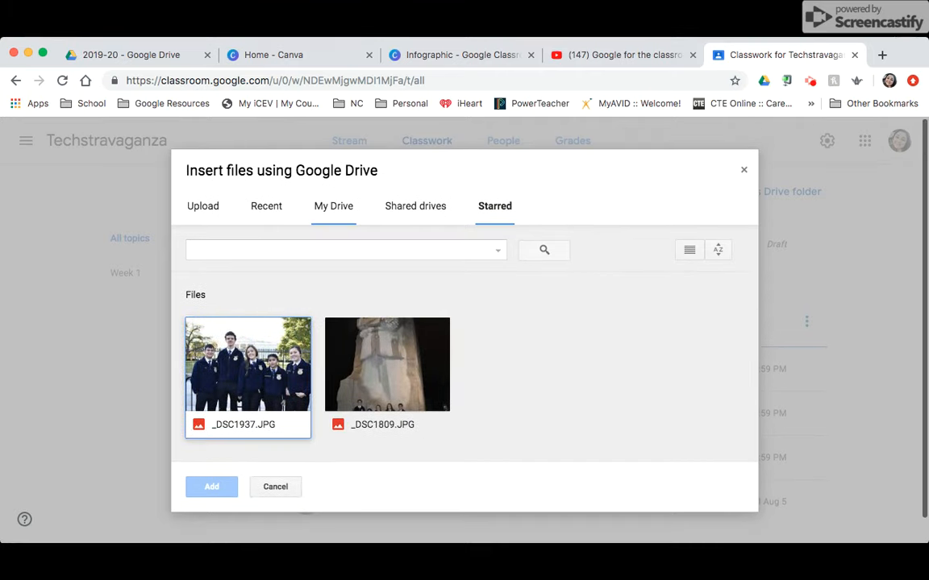
# - Attach the recent Google Docs file Think-Pad-Topics-2019-S1 to the assignment
pyautogui.click(266, 206)
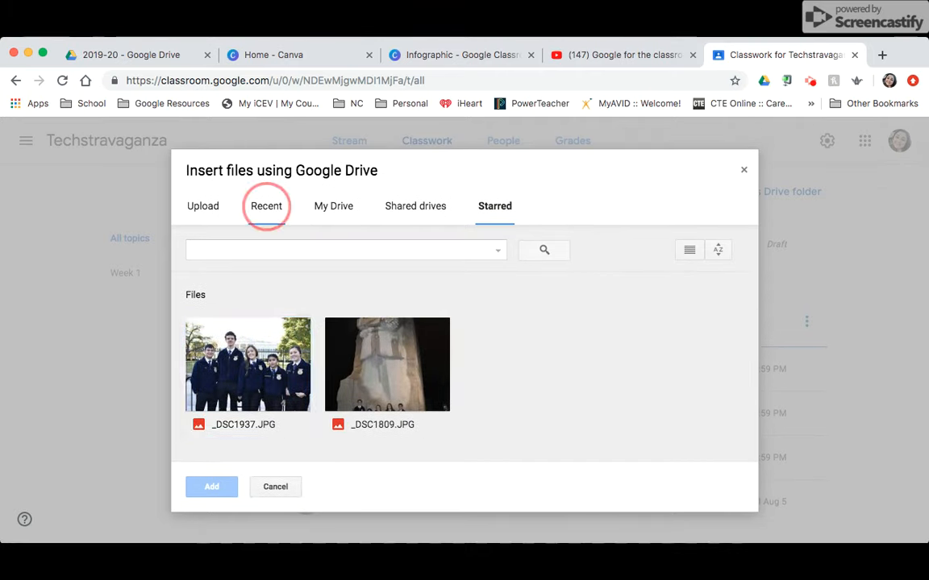
pyautogui.scroll(-3, 464, 363)
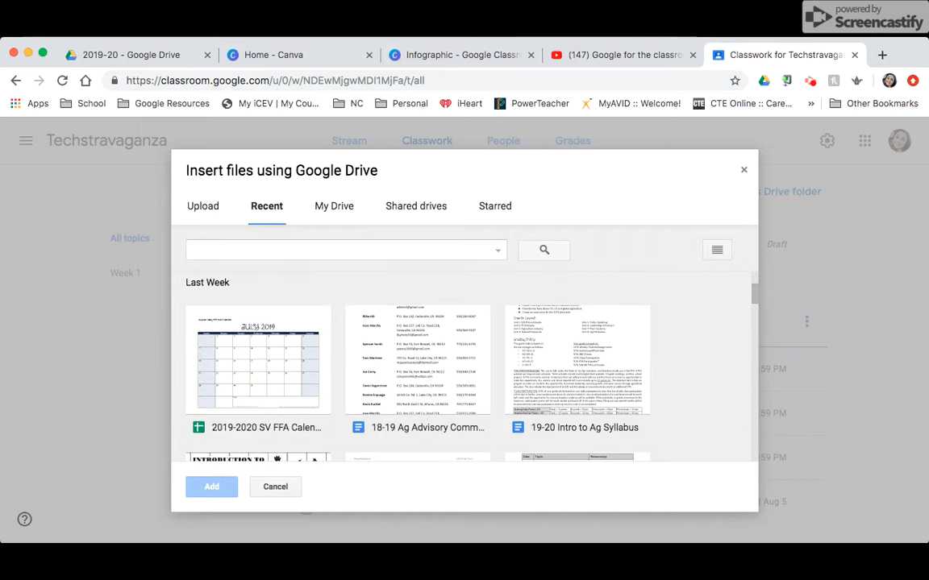
pyautogui.scroll(-2, 464, 363)
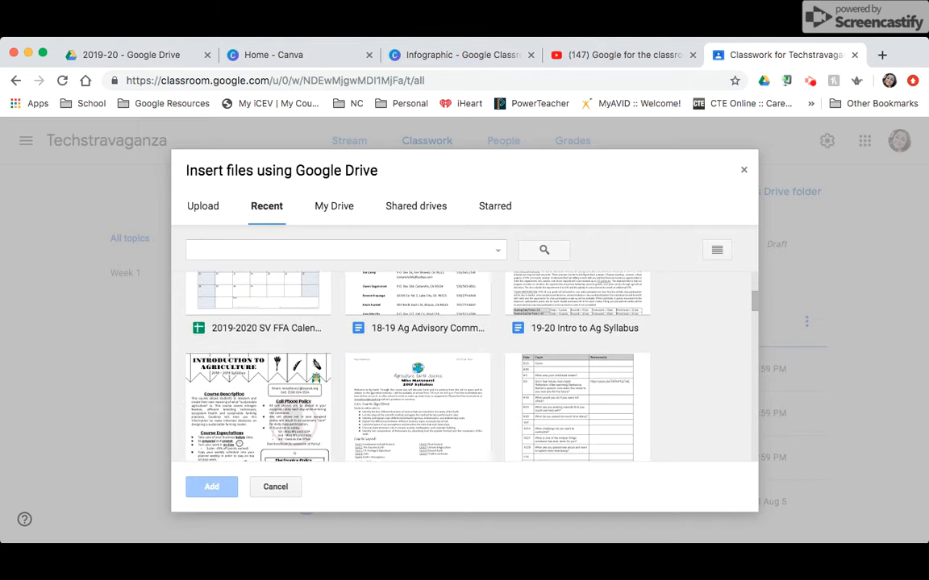
pyautogui.scroll(-2, 465, 363)
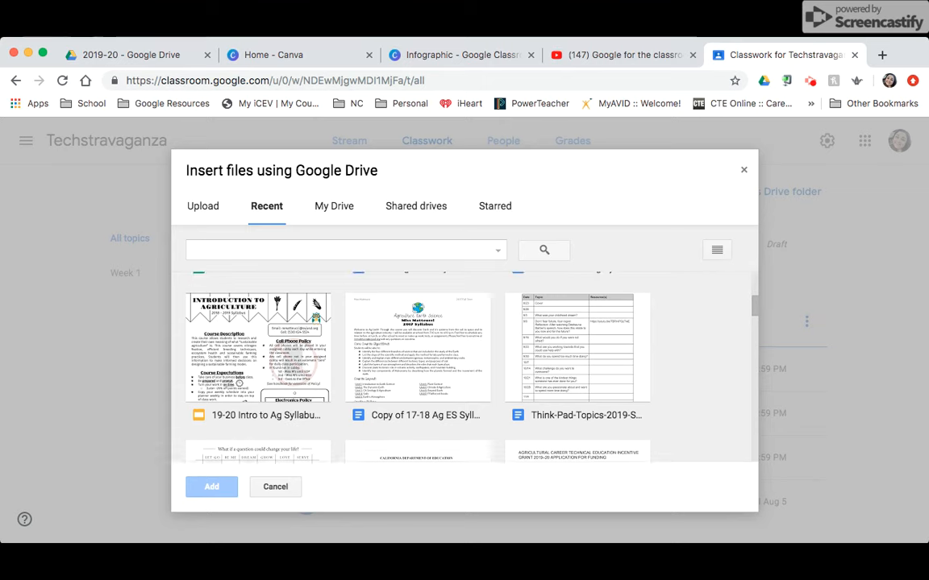
pyautogui.scroll(1, 465, 363)
pyautogui.scroll(-1, 465, 363)
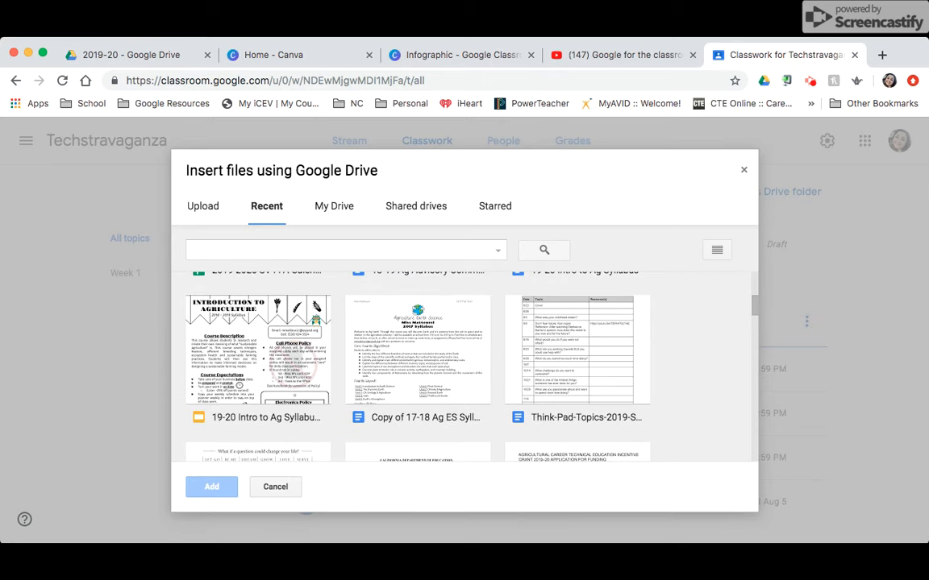
pyautogui.click(577, 364)
pyautogui.click(211, 487)
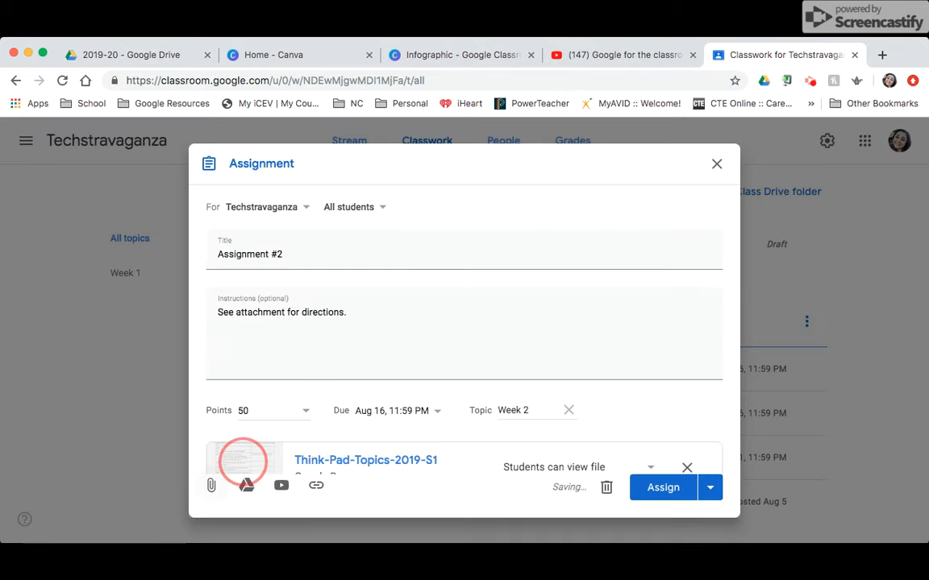
# - Review the attached document's sharing options and choose "Students can view file"
pyautogui.scroll(-1, 664, 379)
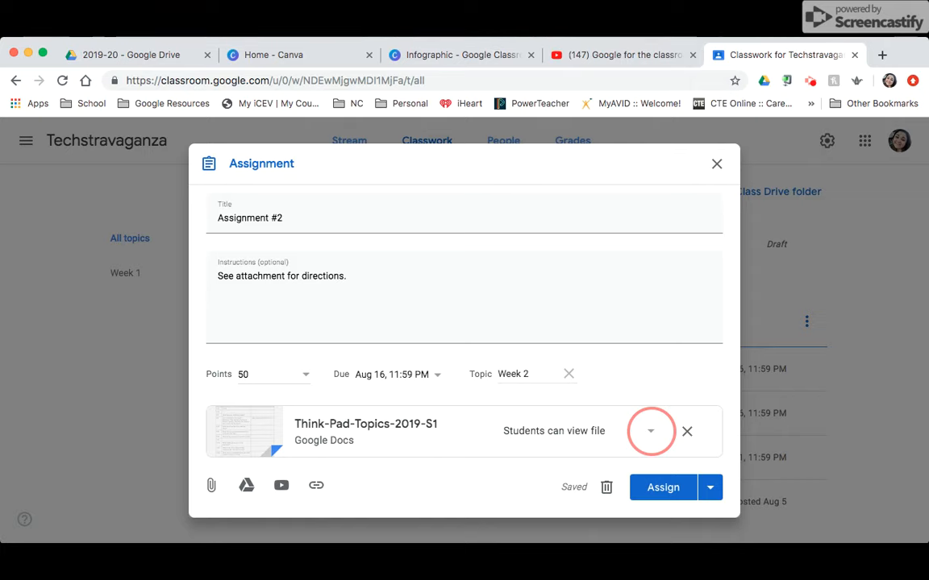
pyautogui.click(650, 431)
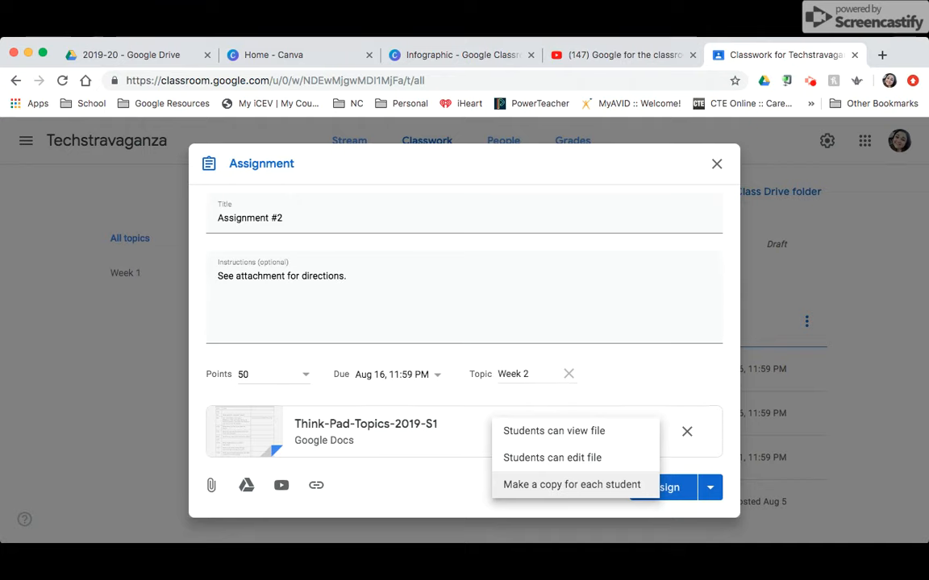
pyautogui.click(582, 430)
# - Schedule the assignment to post on Aug 12, 2019 at 3:10 PM
pyautogui.click(709, 487)
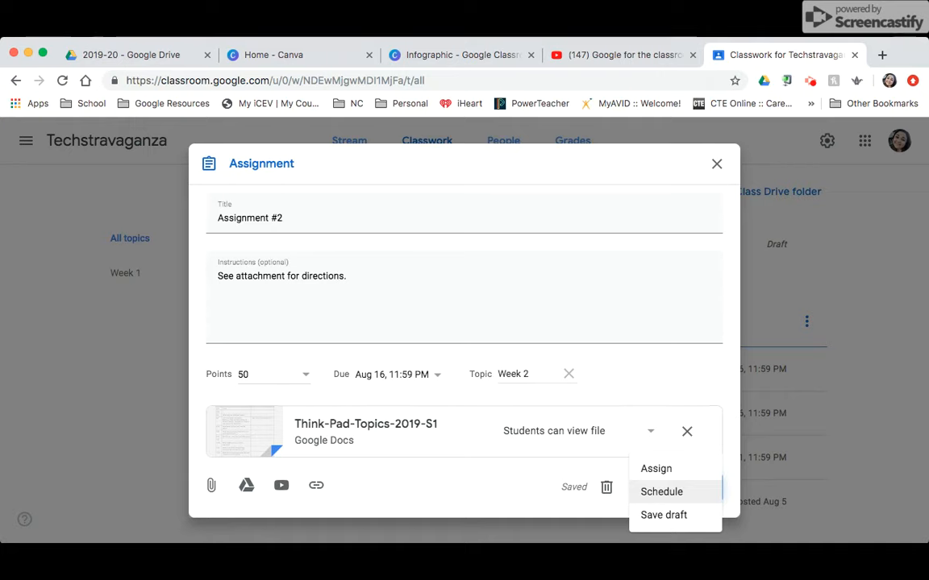
pyautogui.click(662, 492)
pyautogui.click(524, 314)
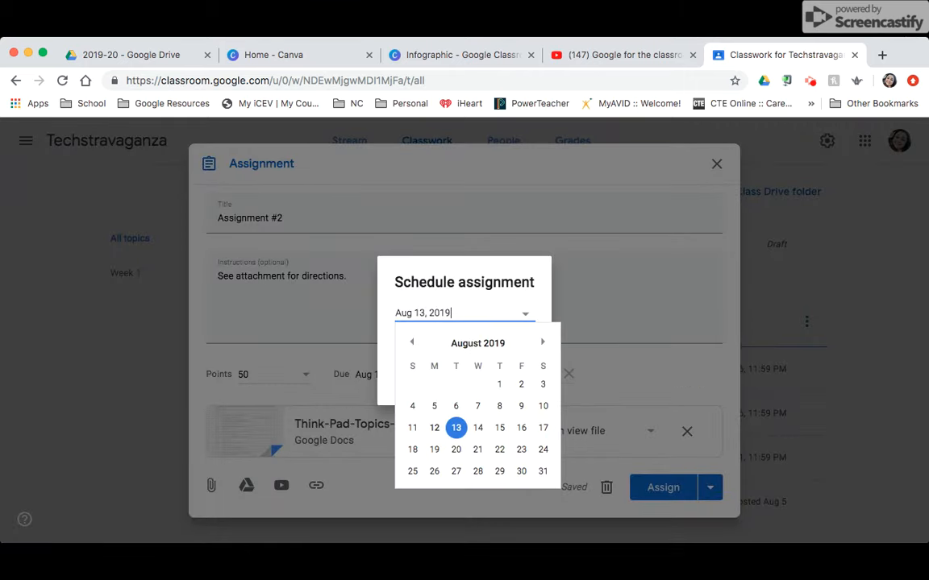
pyautogui.click(433, 427)
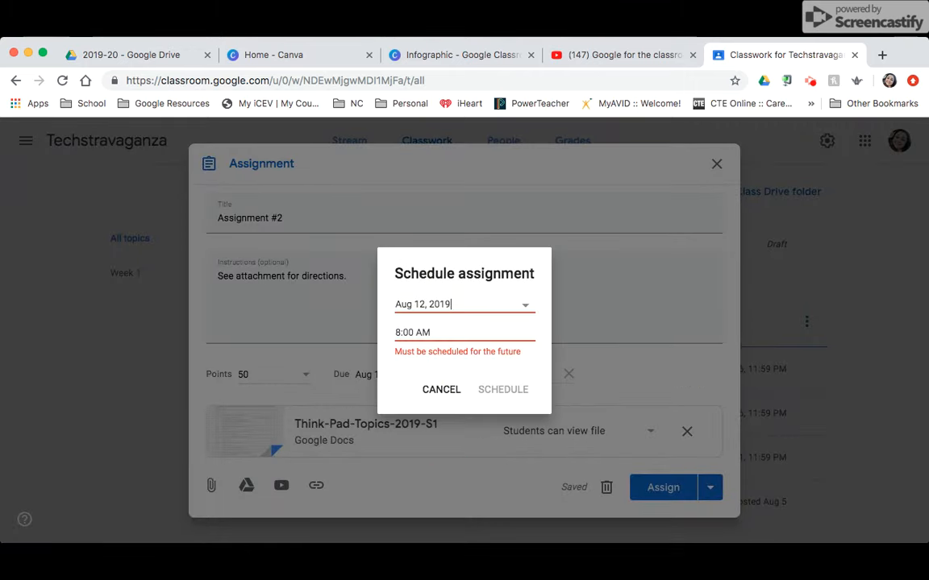
pyautogui.click(406, 332)
pyautogui.write('3:10')
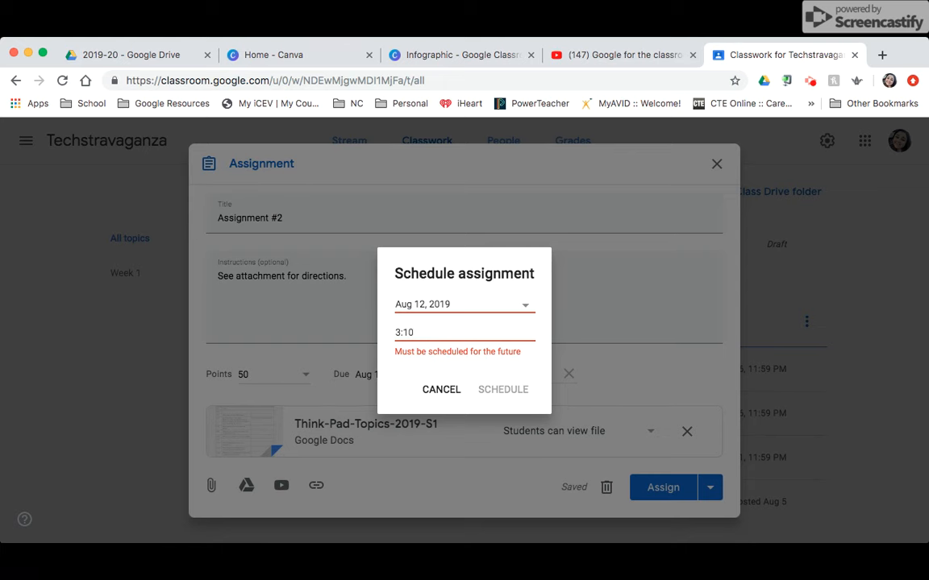
pyautogui.write('pm')
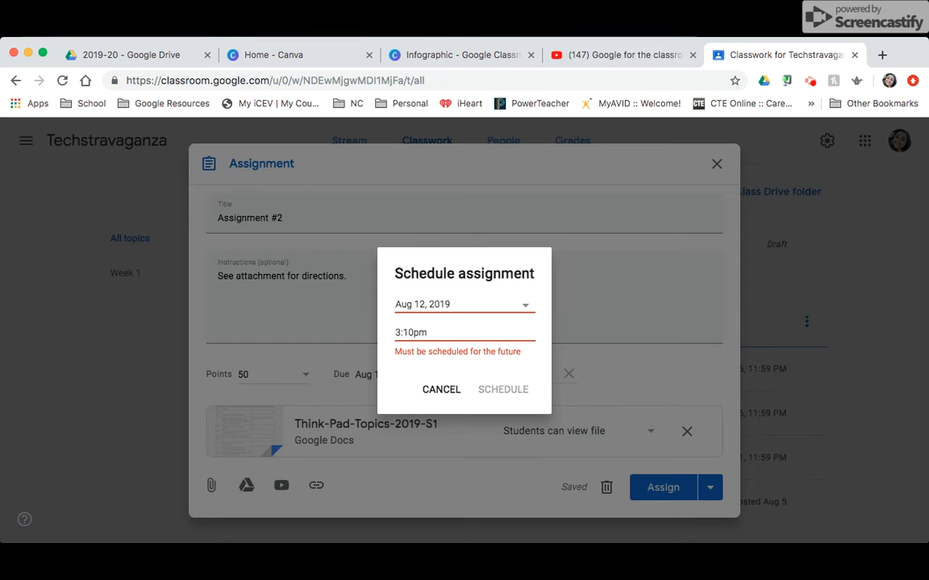
pyautogui.press('Return')
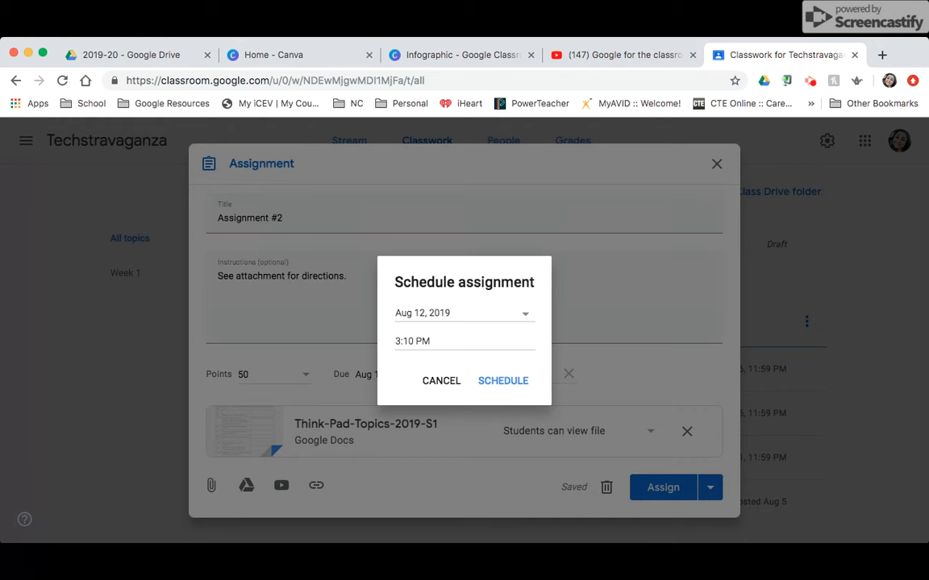
pyautogui.click(500, 381)
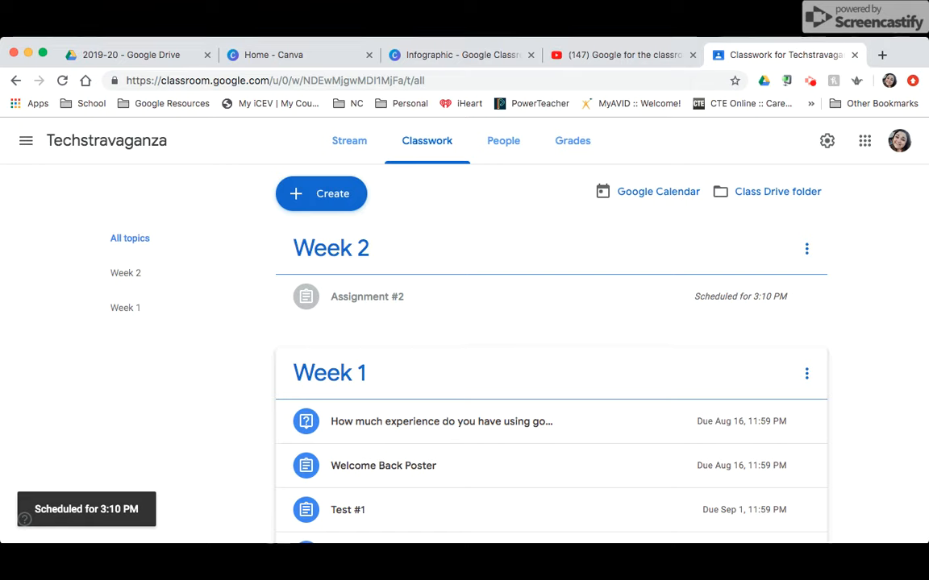
# - Move the Week 1 topic above the Week 2 topic and check the resulting classwork order
pyautogui.moveTo(591, 363); pyautogui.dragTo(576, 260)
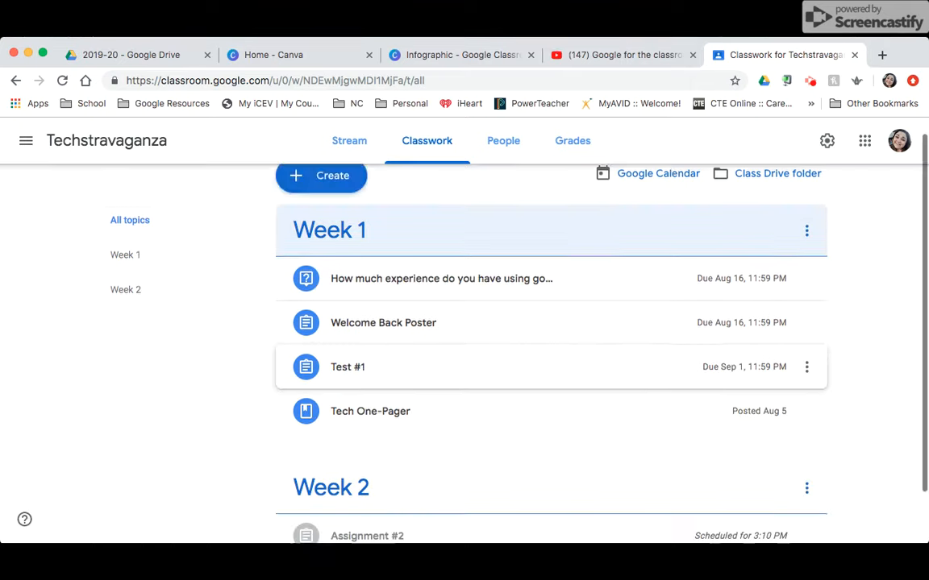
pyautogui.scroll(-2, 577, 398)
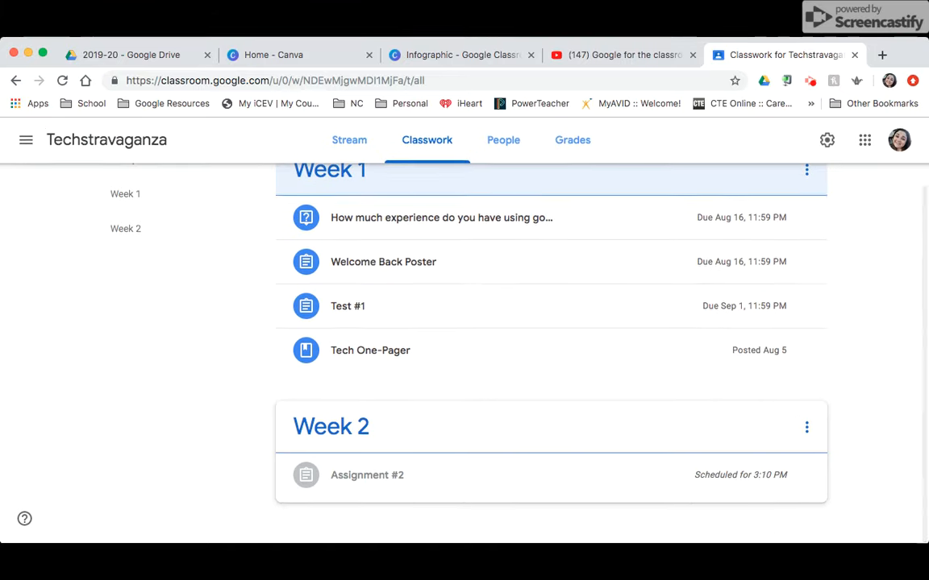
# - Create a quiz assignment titled "Quiz Week 1 - Syllabus"
pyautogui.scroll(2, 576, 399)
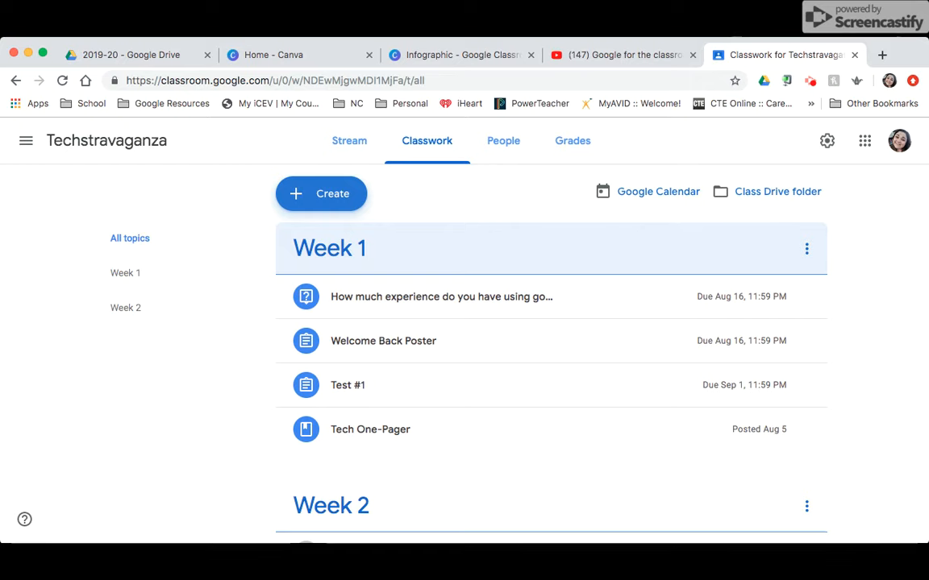
pyautogui.click(326, 195)
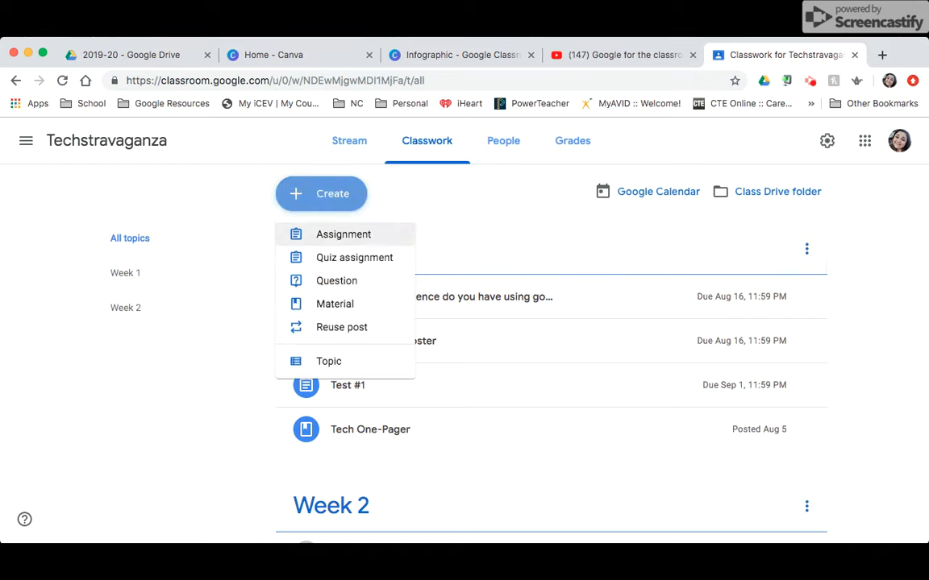
pyautogui.click(355, 258)
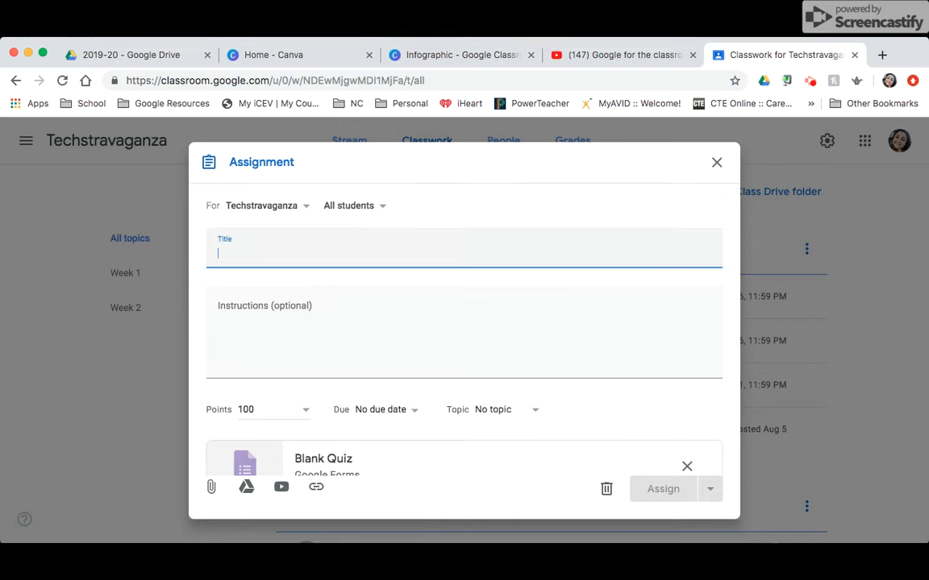
pyautogui.write('Quiz Week 1 -Syllabus')
pyautogui.click(275, 253)
# - Enter the quiz instructions: Make sure to press "turn in" when you have completed the quiz
pyautogui.click(250, 311)
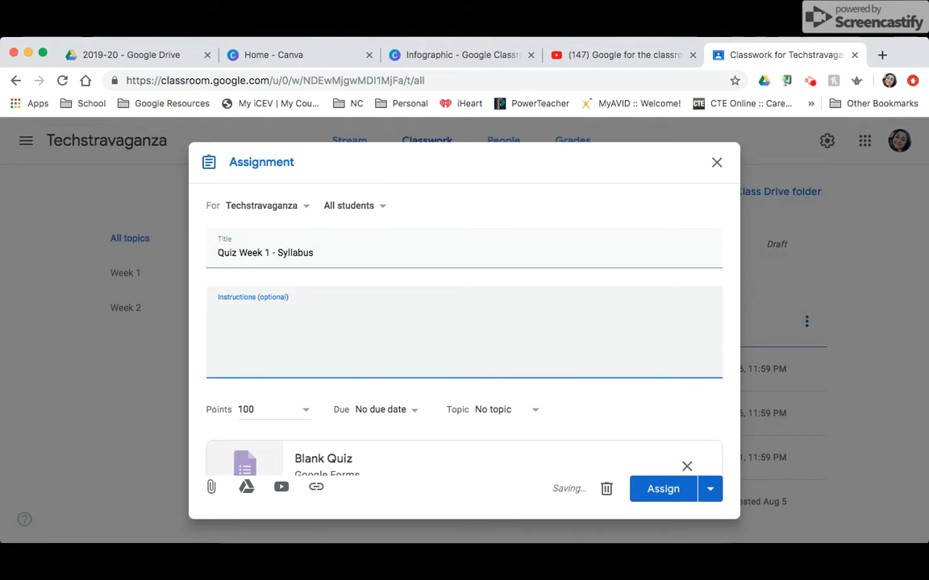
pyautogui.write('Make sure to')
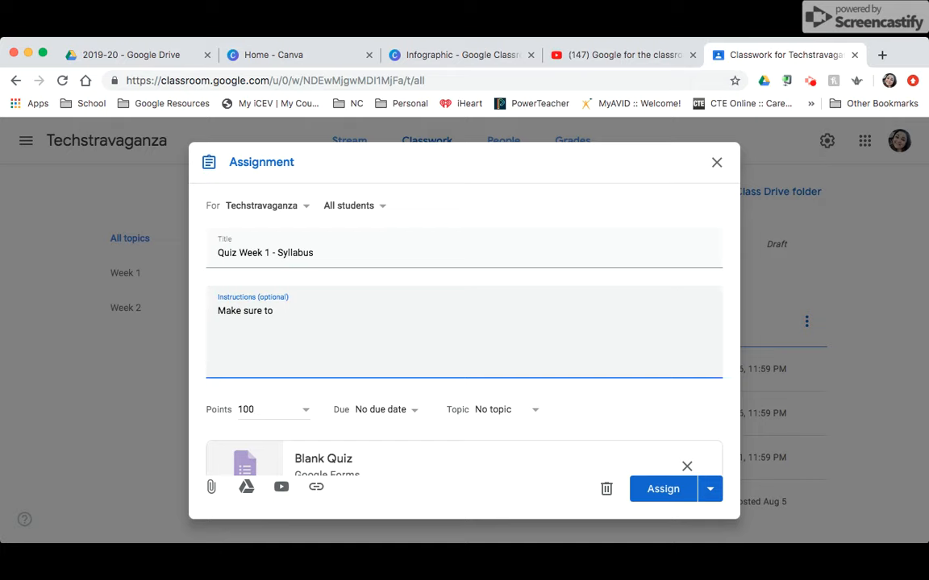
pyautogui.write(' press')
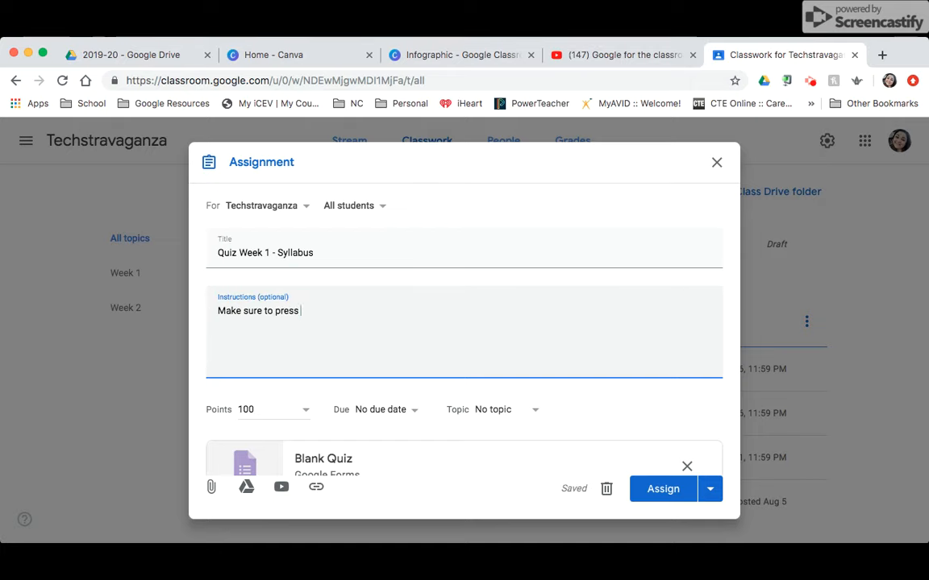
pyautogui.write(' "turn in" when you hav')
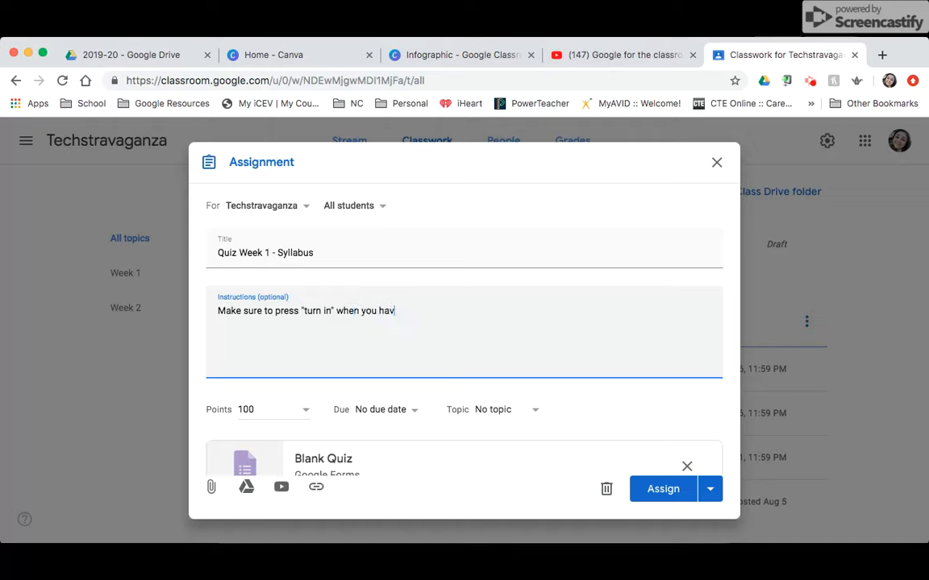
pyautogui.write('e completed t')
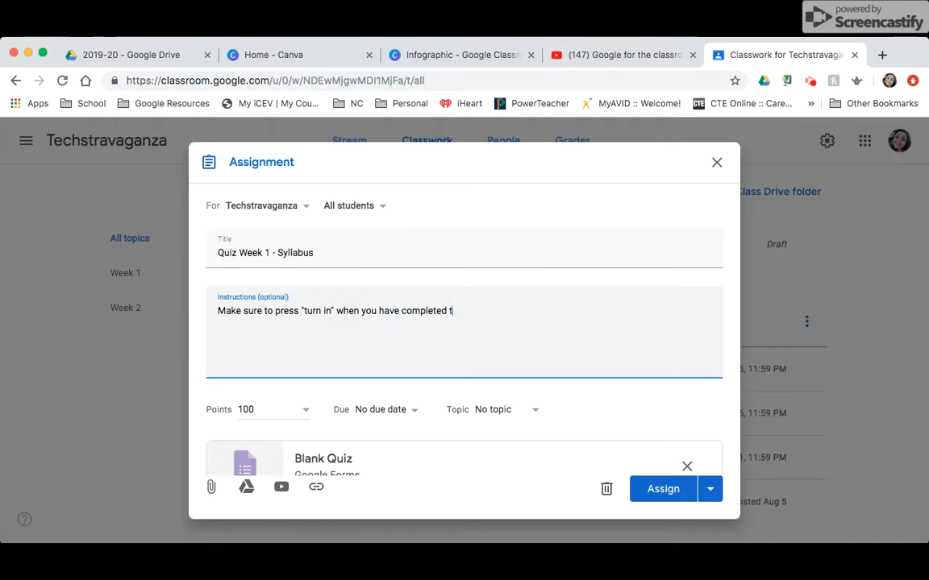
pyautogui.write('he quiz.')
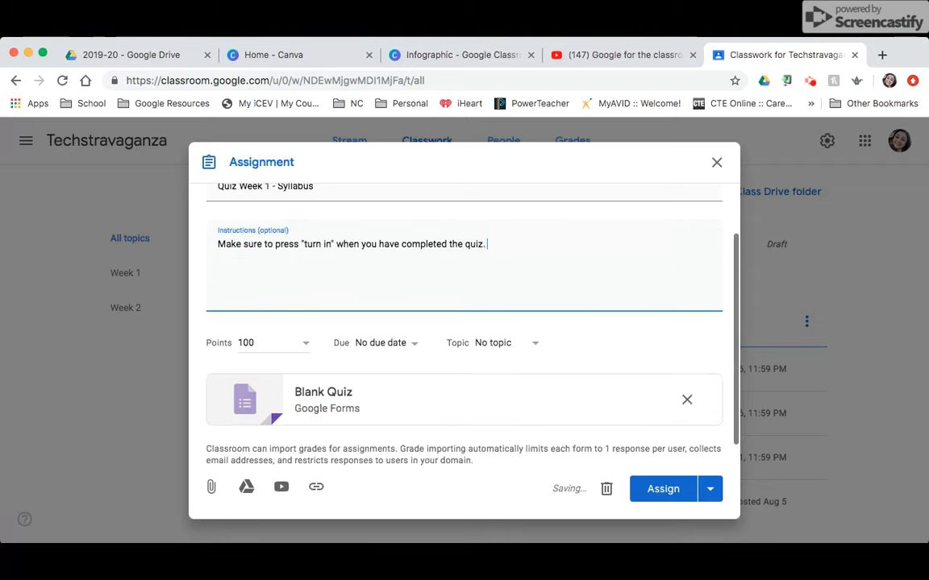
# - Set the quiz's due date to Aug 20, 2019 at 4:00PM and file it under the Week 2 topic
pyautogui.click(409, 346)
pyautogui.click(452, 392)
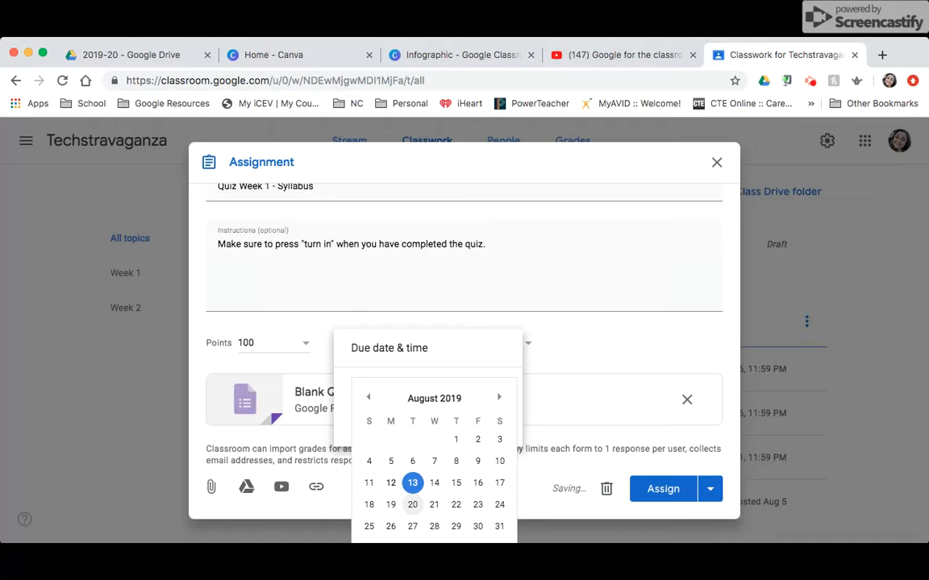
pyautogui.click(412, 503)
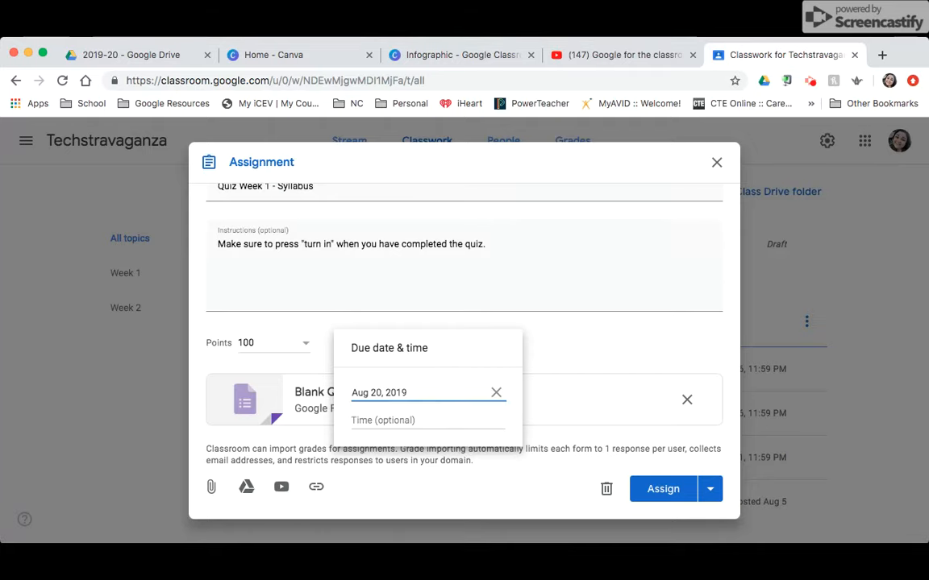
pyautogui.click(385, 421)
pyautogui.write('4:00PM')
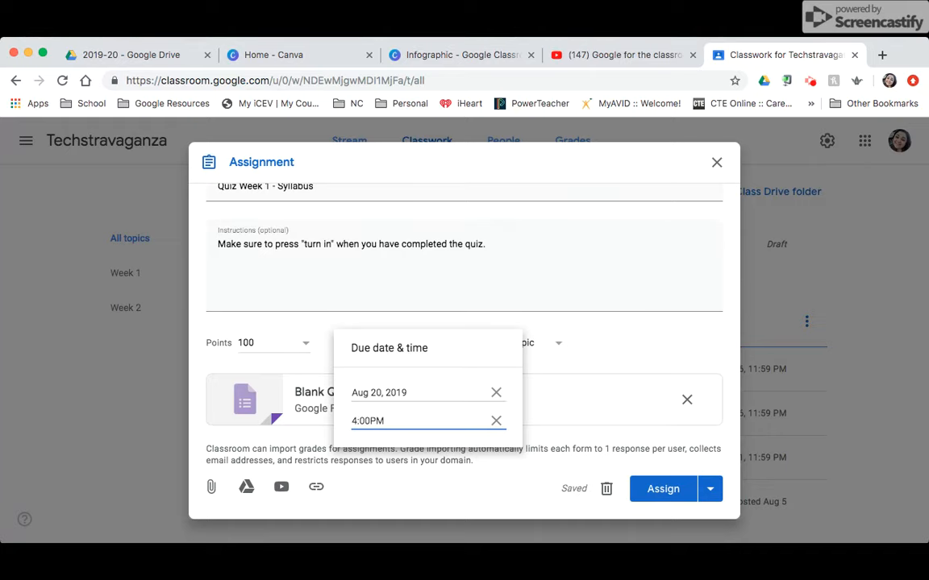
pyautogui.click(556, 344)
pyautogui.click(516, 431)
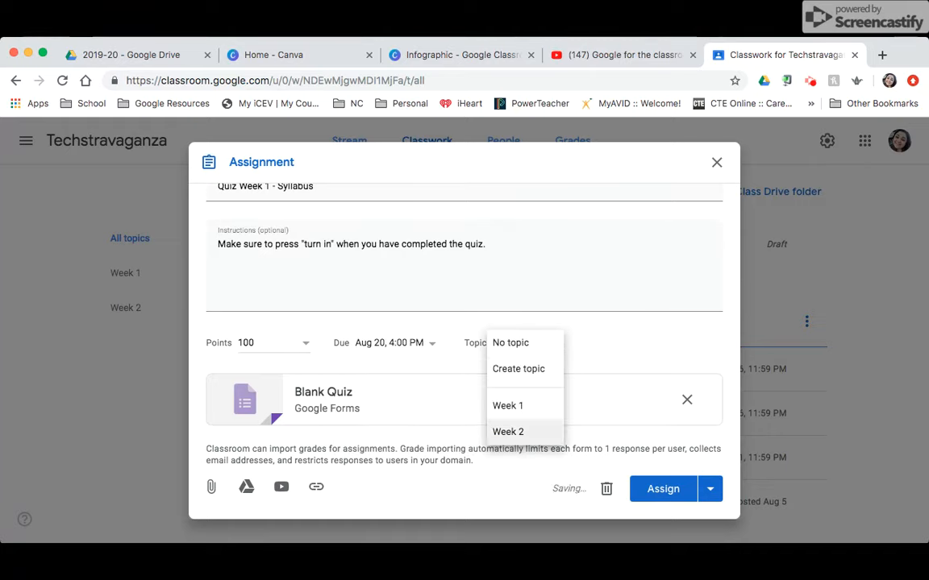
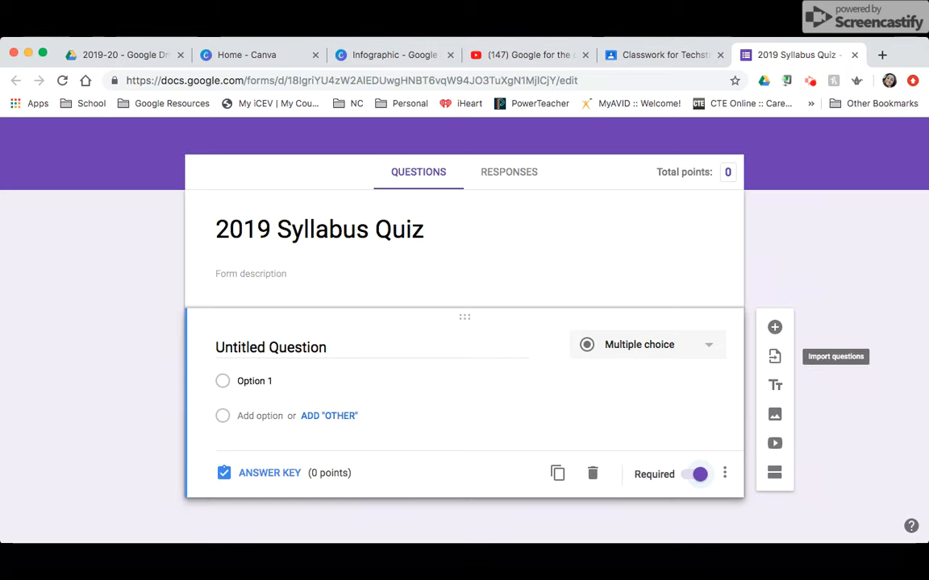
# - Browse the existing forms offered for importing questions into the 2019 Syllabus Quiz, and leave without choosing one
pyautogui.click(774, 356)
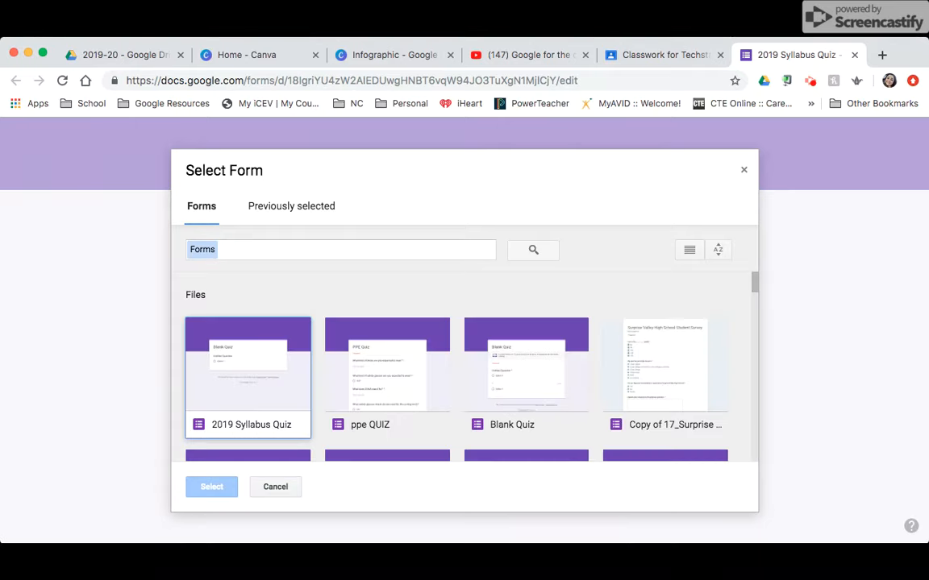
pyautogui.scroll(-8, 457, 366)
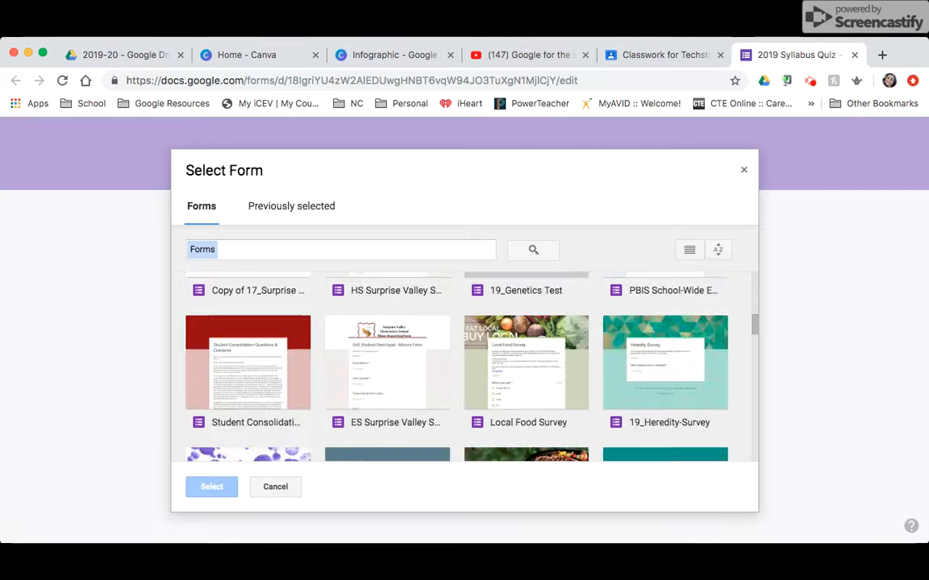
pyautogui.scroll(-6, 457, 367)
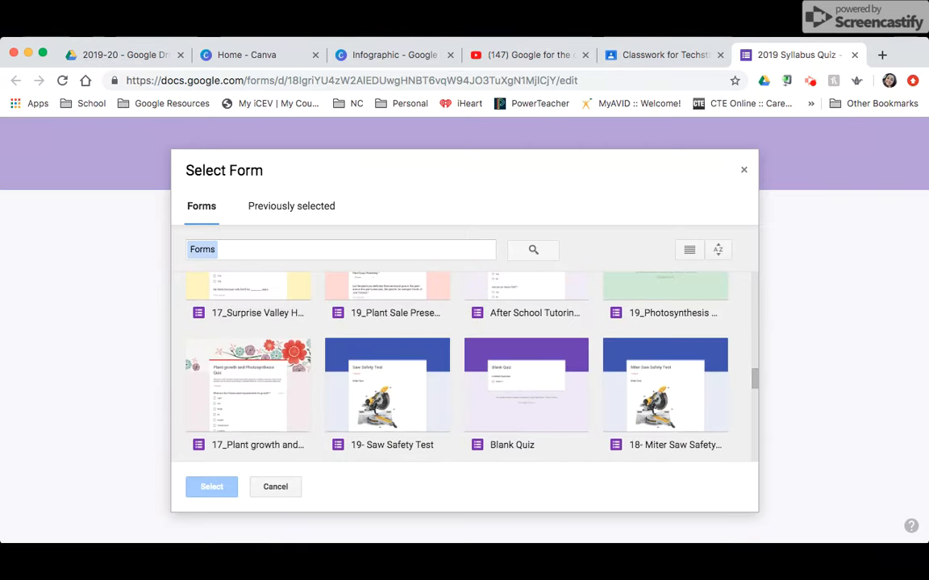
pyautogui.scroll(12, 456, 367)
pyautogui.click(107, 458)
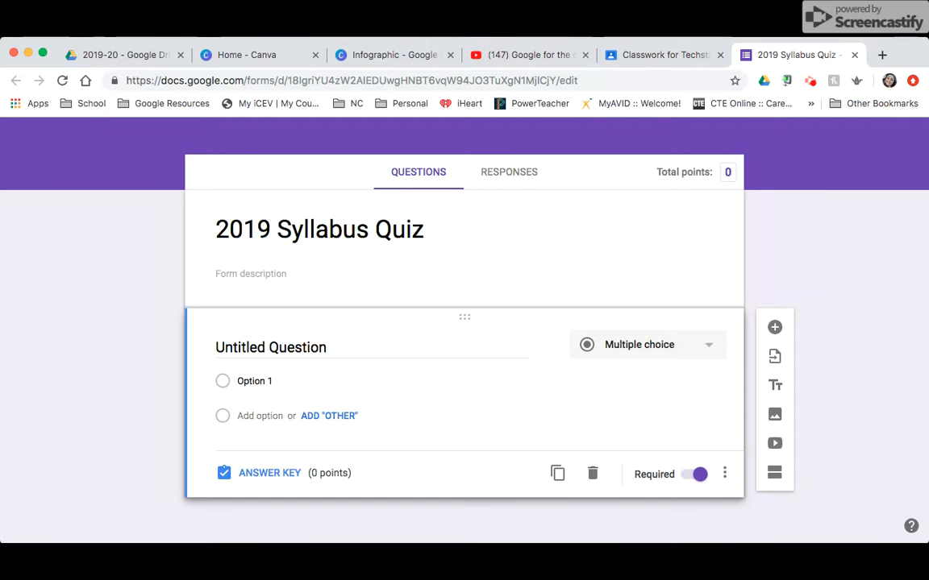
# - Add a second question to the 2019 Syllabus Quiz and keep its type as Multiple choice
pyautogui.click(775, 327)
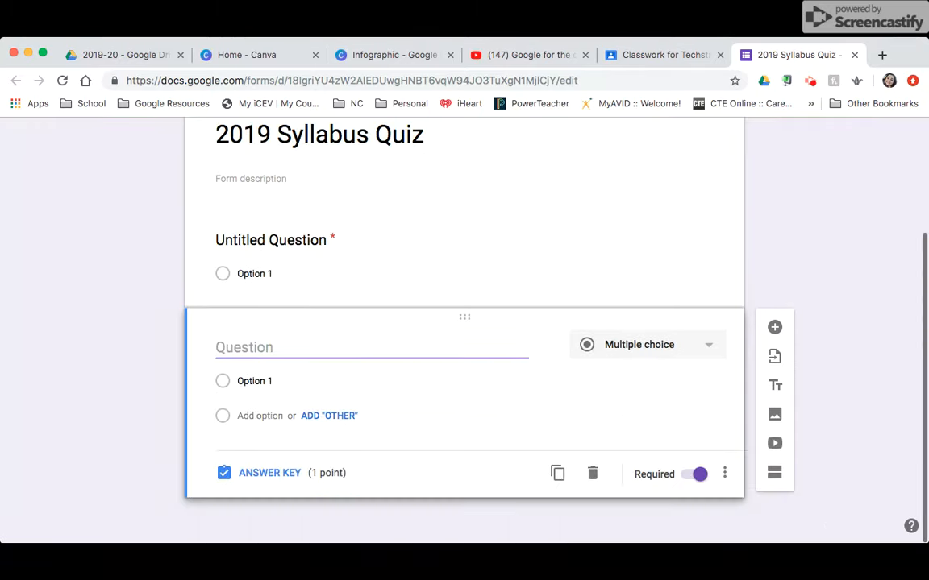
pyautogui.click(645, 344)
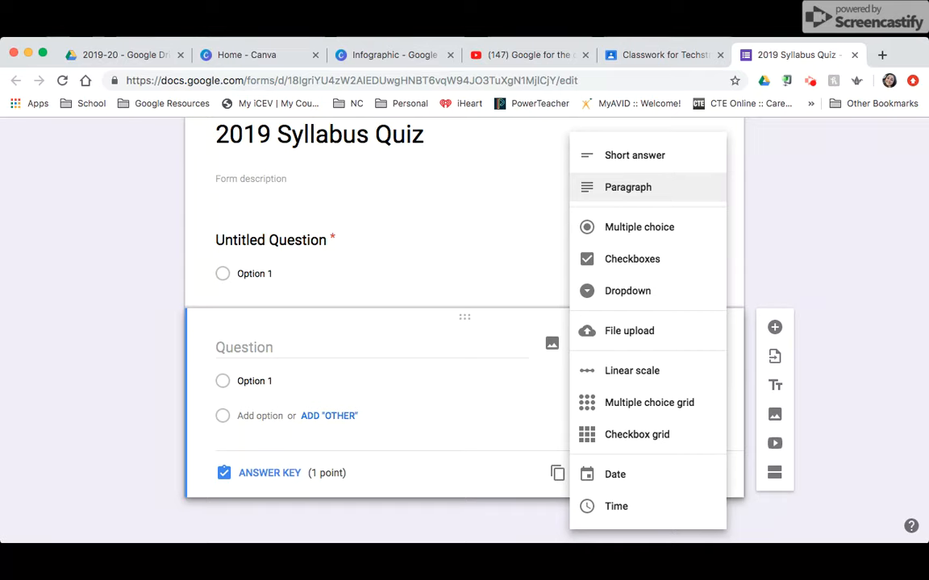
pyautogui.click(639, 227)
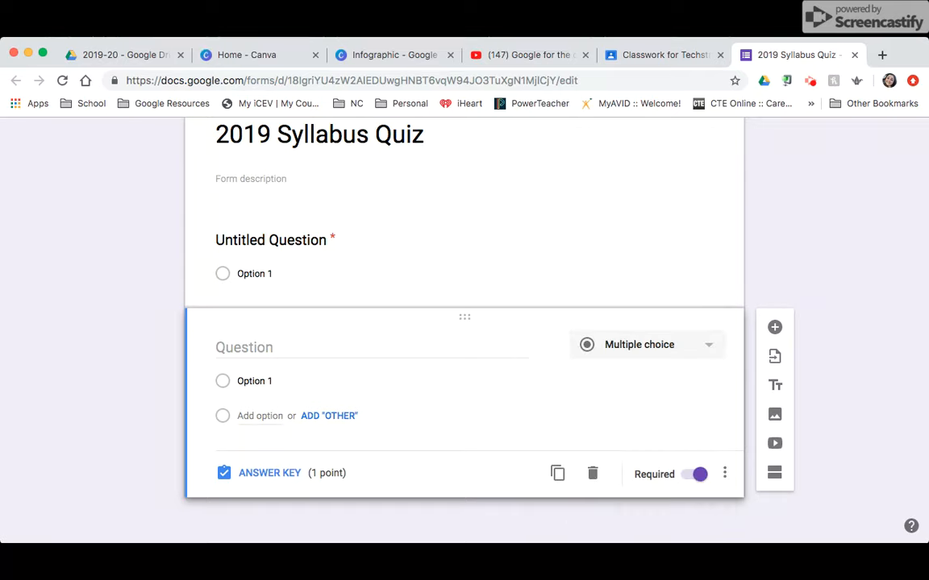
# - Preview the whole 2019 Syllabus Quiz as students would see it, and close the preview
pyautogui.scroll(4, 464, 322)
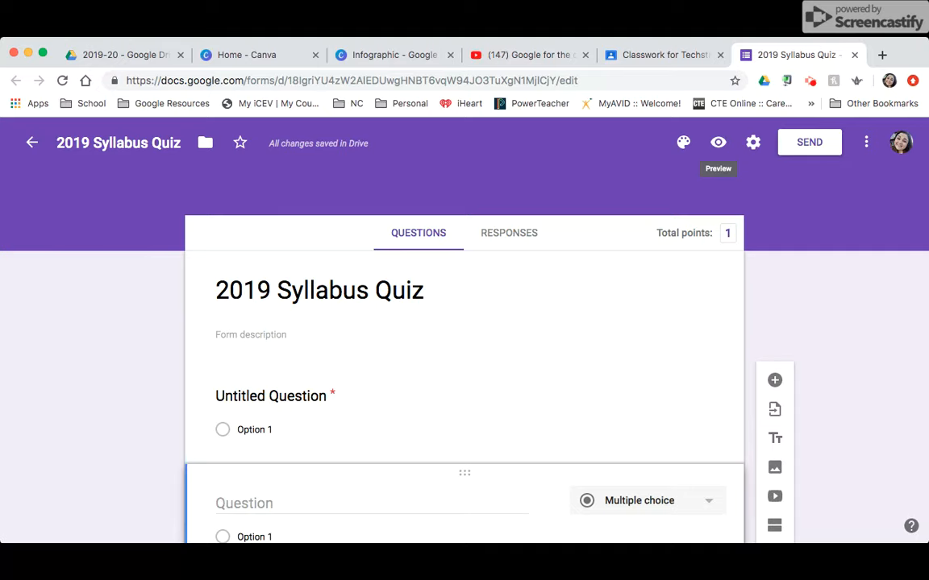
pyautogui.click(717, 143)
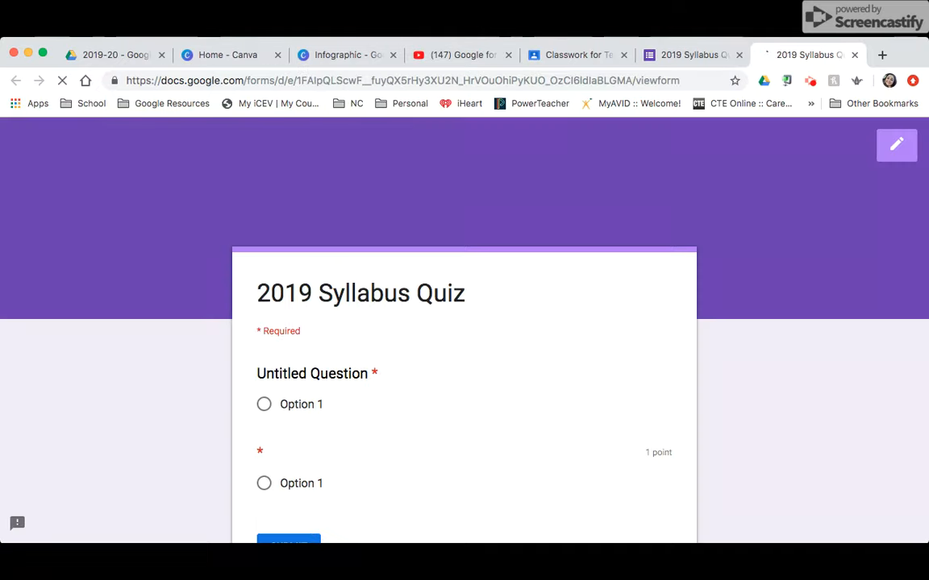
pyautogui.scroll(-3, 465, 363)
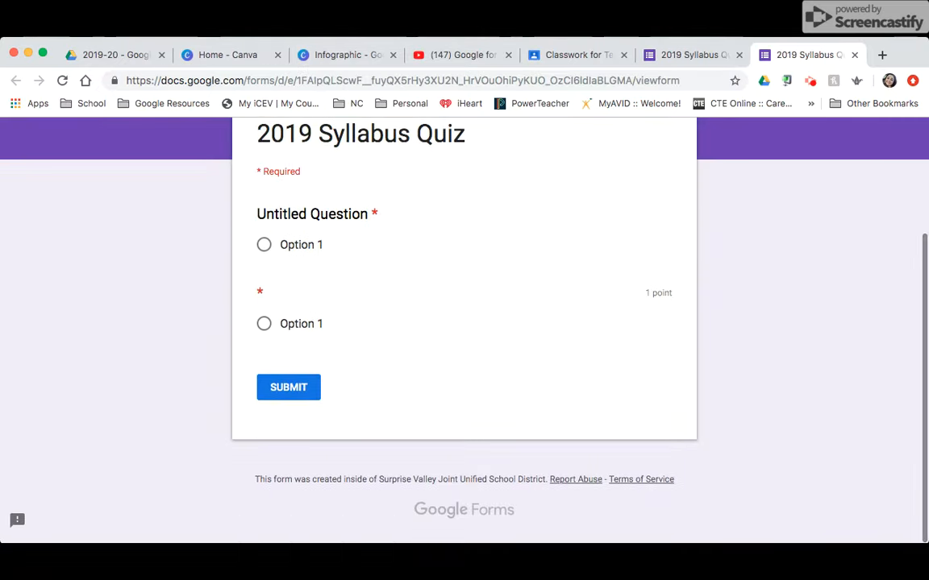
pyautogui.scroll(3, 464, 363)
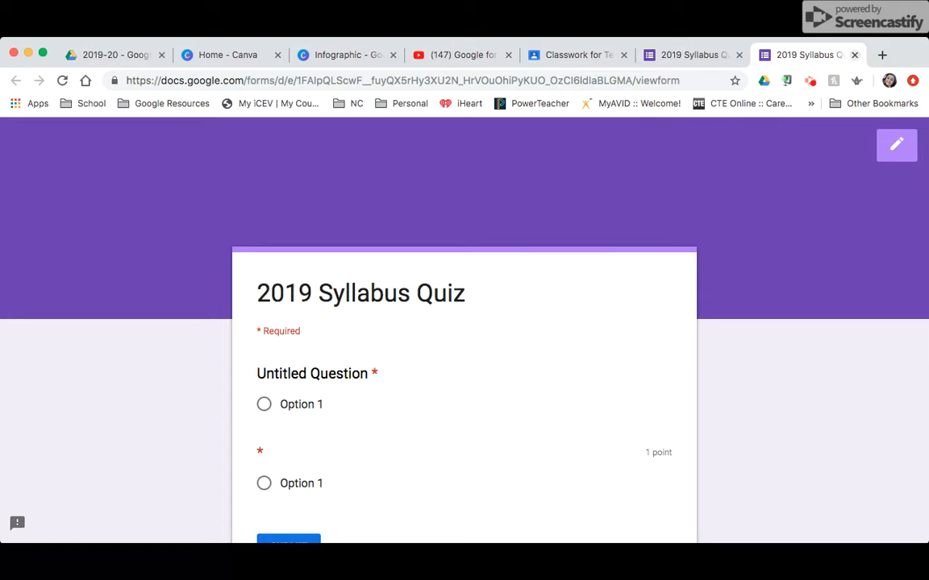
pyautogui.click(855, 55)
# - Return to the Classroom assignment, assign the quiz to the class and expand its entry under Week 2
pyautogui.click(854, 55)
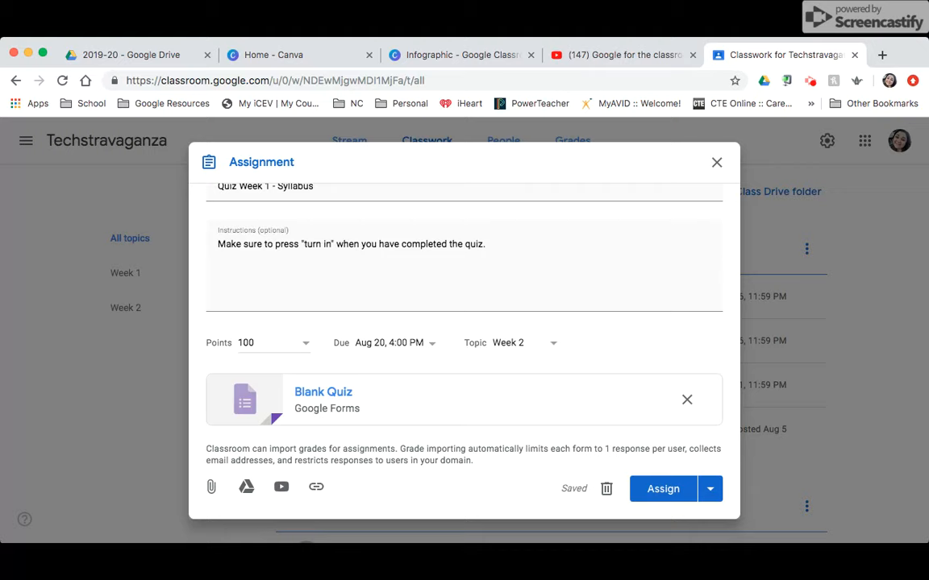
pyautogui.click(659, 489)
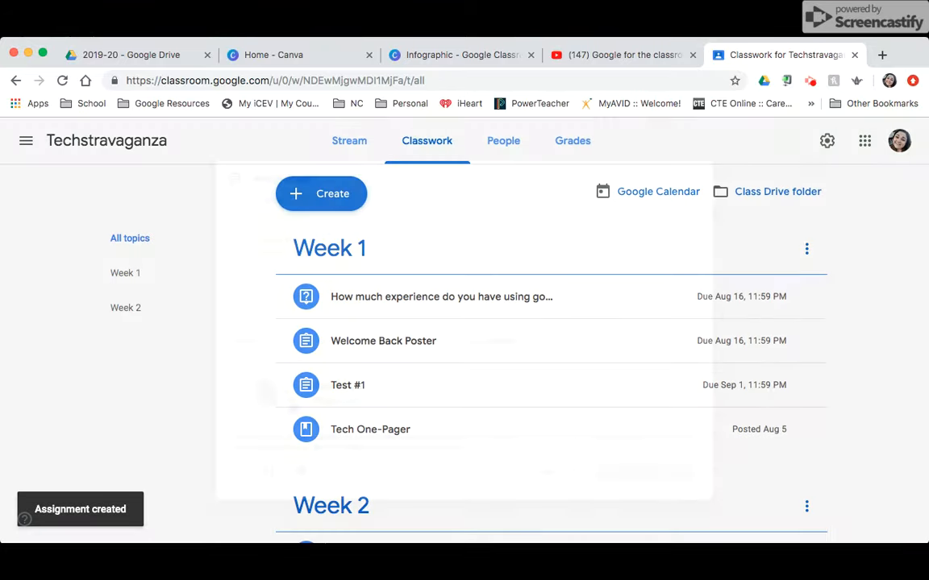
pyautogui.scroll(-2, 516, 447)
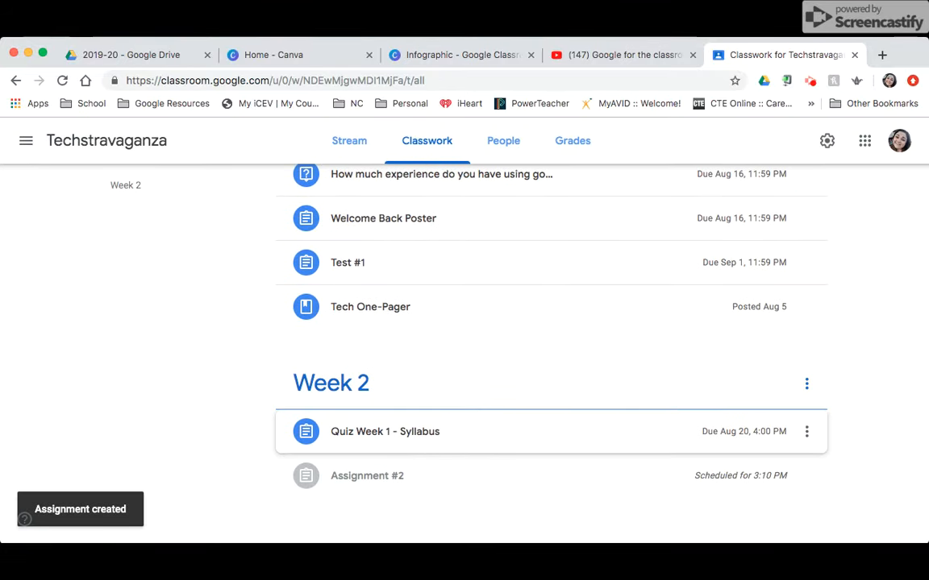
pyautogui.click(516, 444)
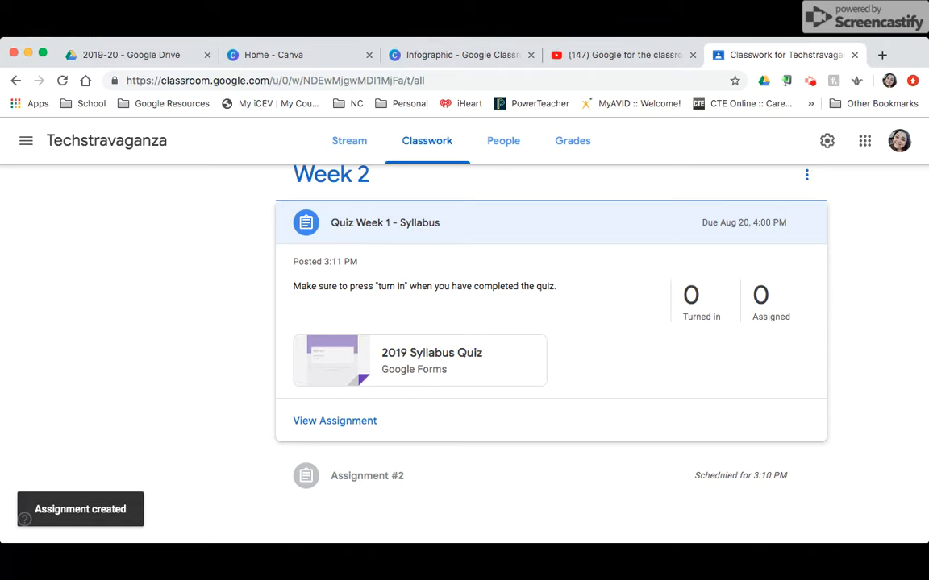
# - Open the attached 2019 Syllabus Quiz for editing, check its responses, and return to the classwork page
pyautogui.click(470, 353)
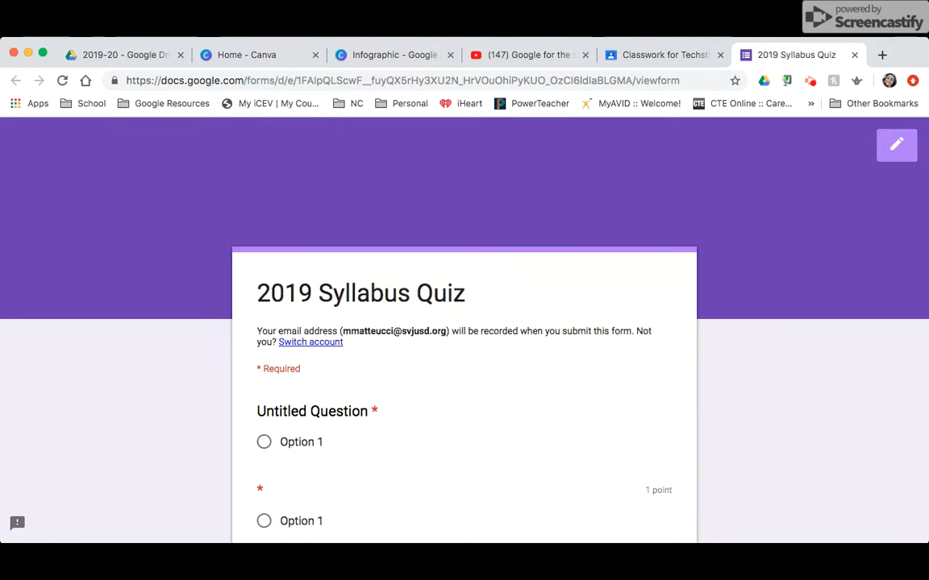
pyautogui.scroll(-1, 465, 331)
pyautogui.scroll(2, 464, 330)
pyautogui.click(896, 145)
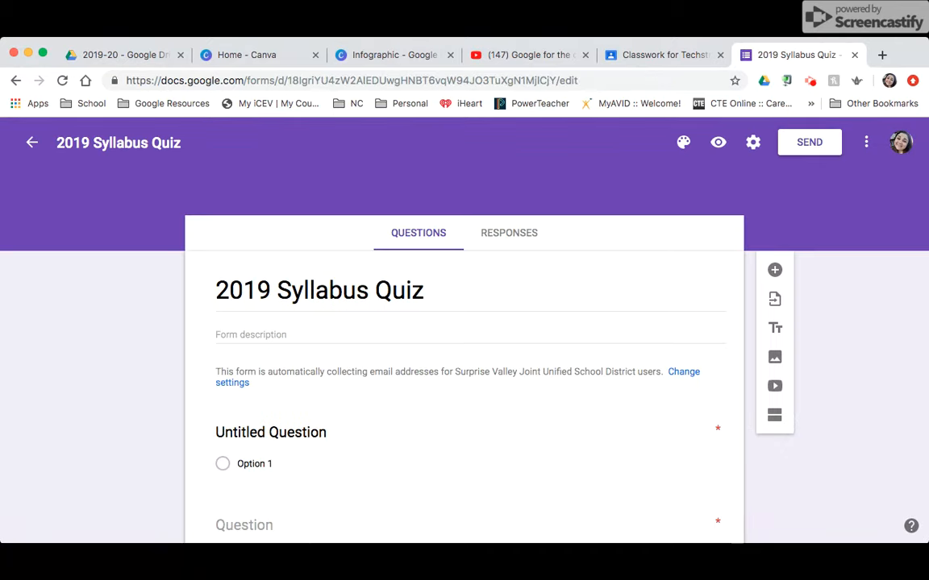
pyautogui.click(509, 233)
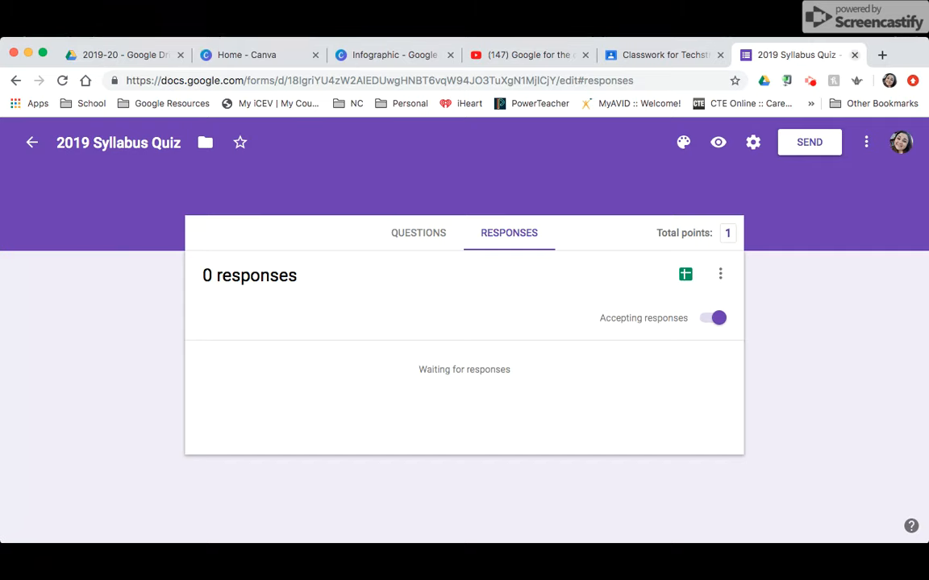
pyautogui.press('super+w')
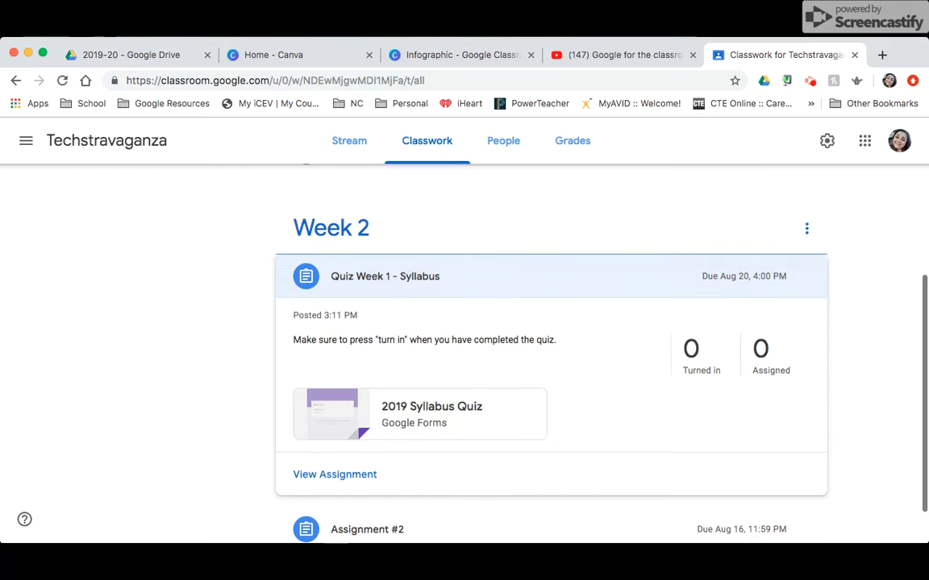
# - Create a new assignment for the Techstravaganza class titled "Quiz #2 Syllabus"
pyautogui.scroll(5, 550, 362)
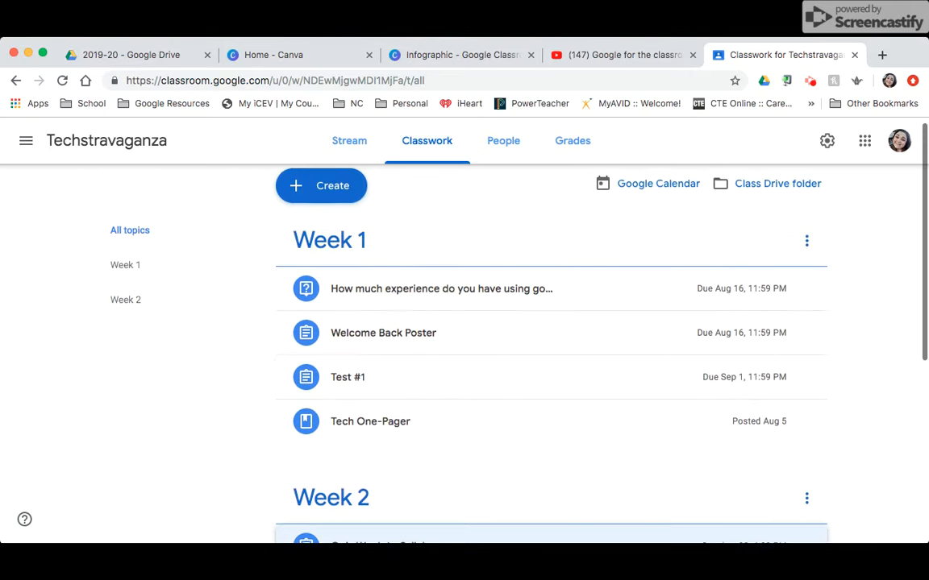
pyautogui.click(327, 192)
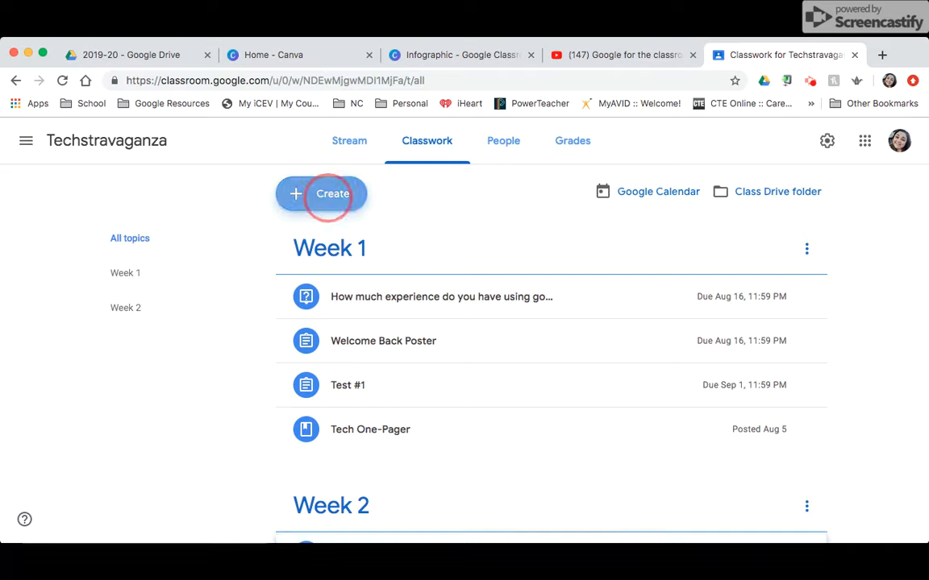
pyautogui.click(331, 234)
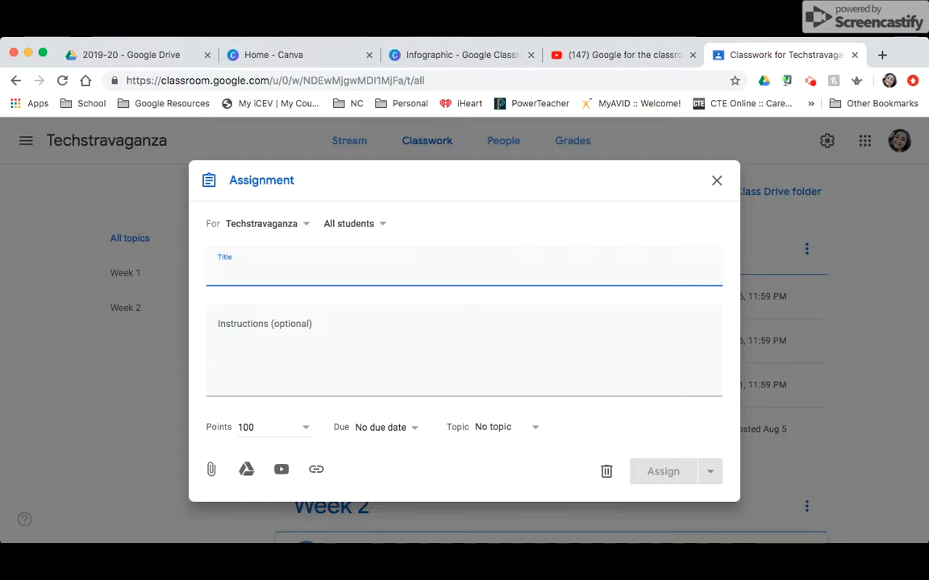
pyautogui.write('Qu')
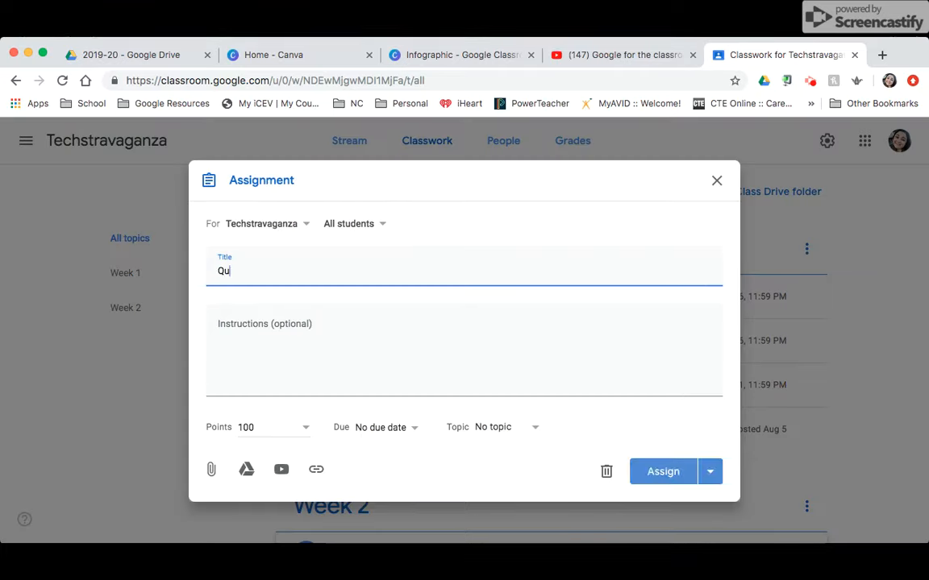
pyautogui.write('iz #2')
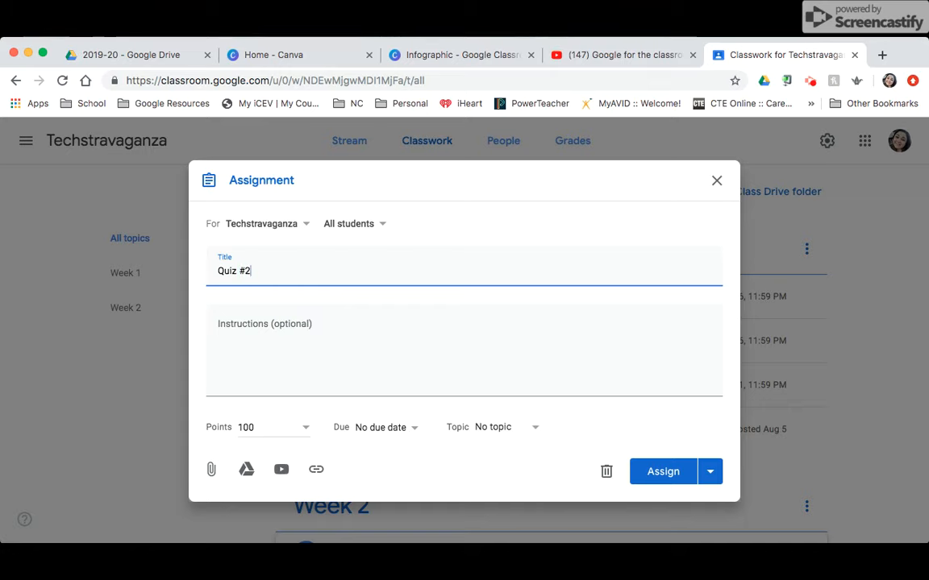
pyautogui.write(' Syllabus')
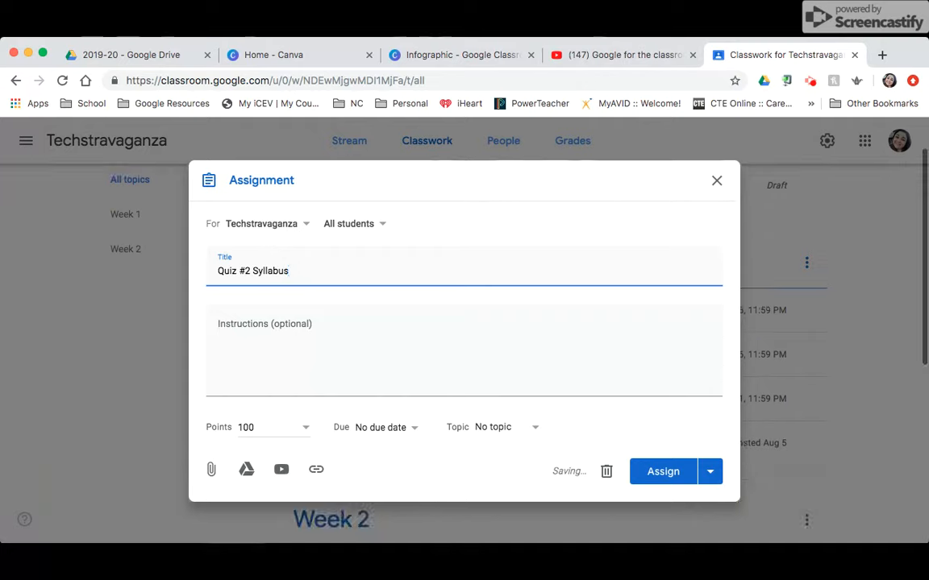
# - Attach the 2019 Syllabus Quiz from Google Drive with grade importing on, and assign it to all students
pyautogui.click(246, 469)
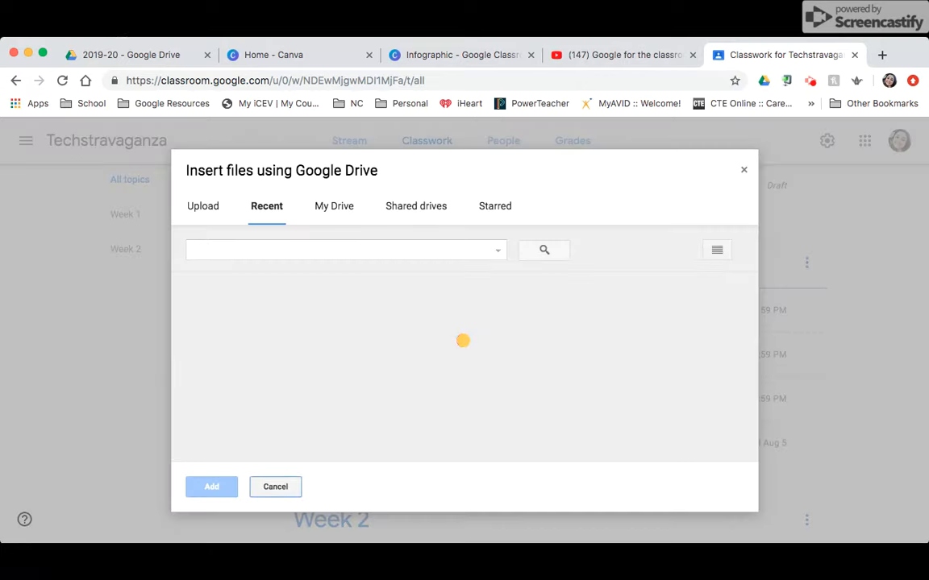
pyautogui.click(247, 377)
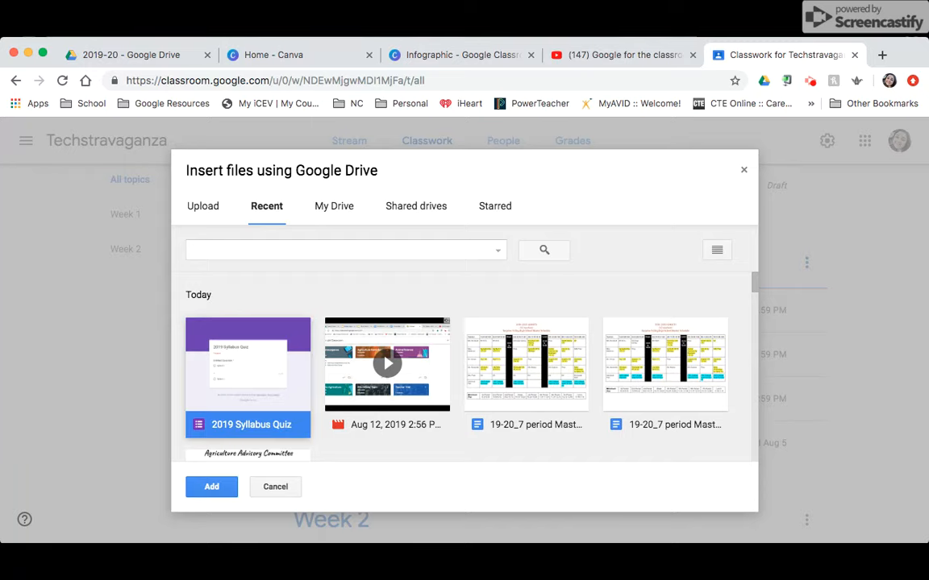
pyautogui.click(216, 487)
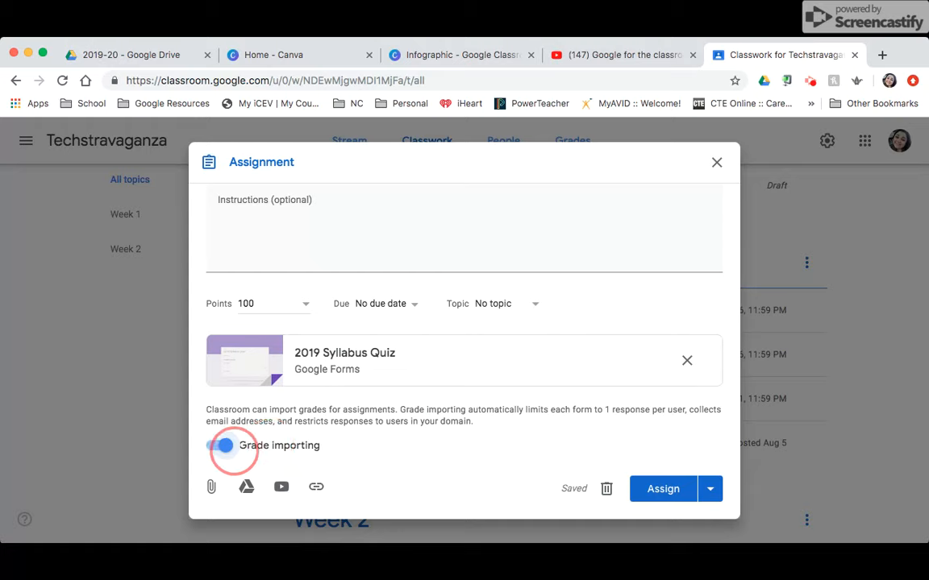
pyautogui.scroll(4, 546, 425)
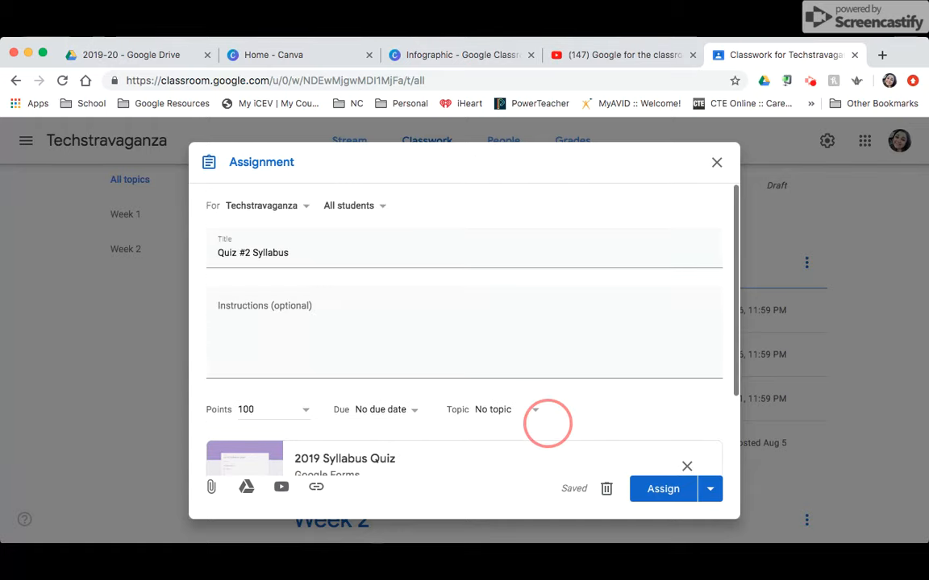
pyautogui.scroll(-4, 546, 424)
pyautogui.click(658, 486)
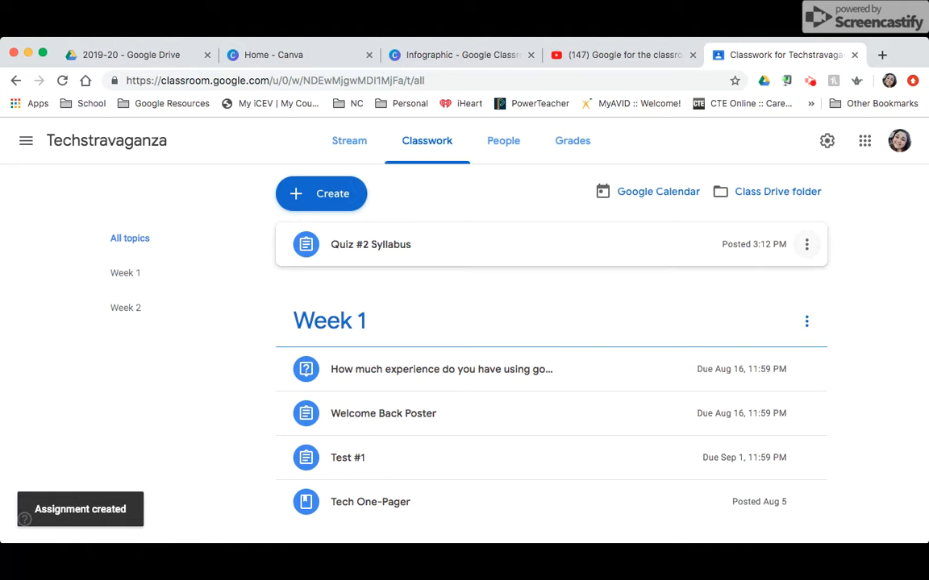
# - Edit Quiz #2 Syllabus to place it under the Week 2 topic, save it, and collapse the Quiz Week 1 - Syllabus entry
pyautogui.click(806, 245)
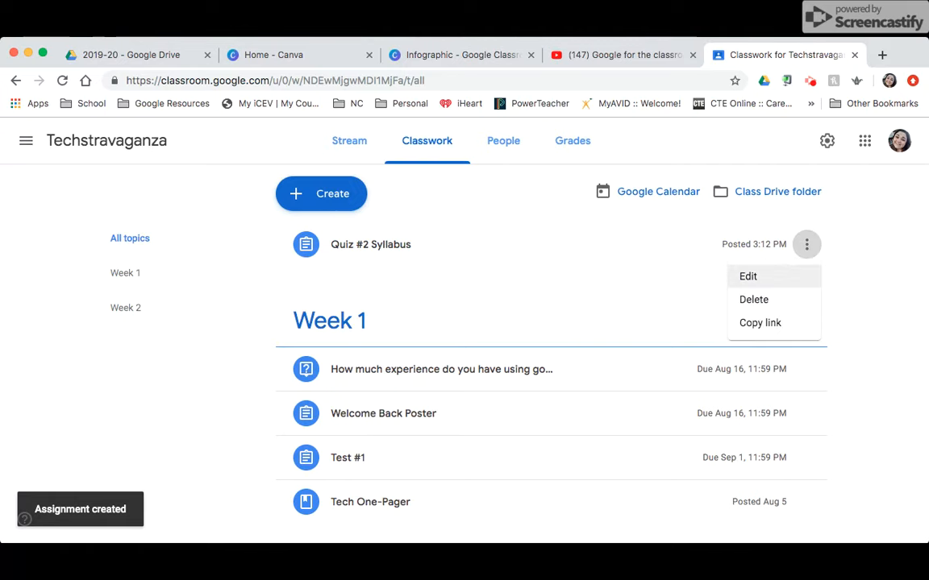
pyautogui.click(745, 277)
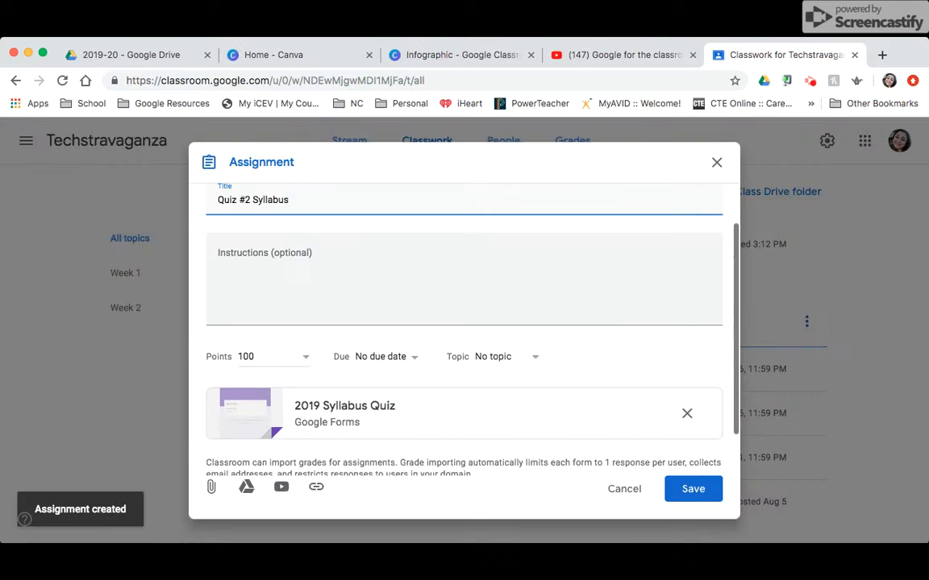
pyautogui.scroll(-1, 463, 330)
pyautogui.click(506, 303)
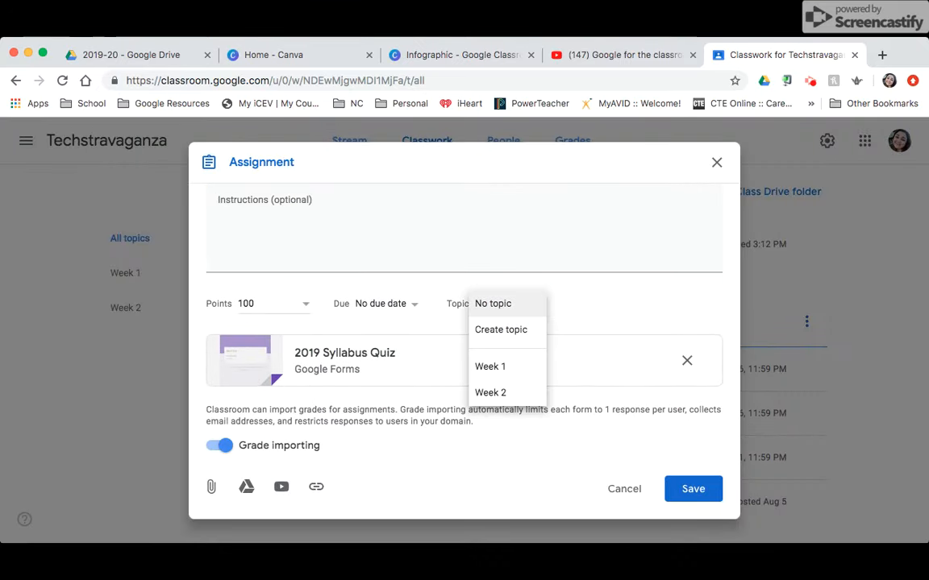
pyautogui.click(490, 393)
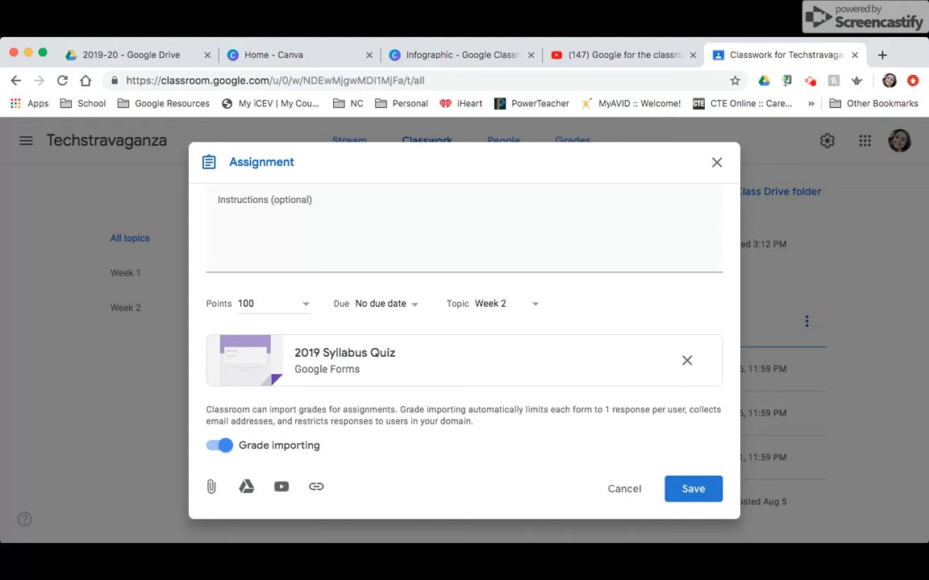
pyautogui.click(694, 488)
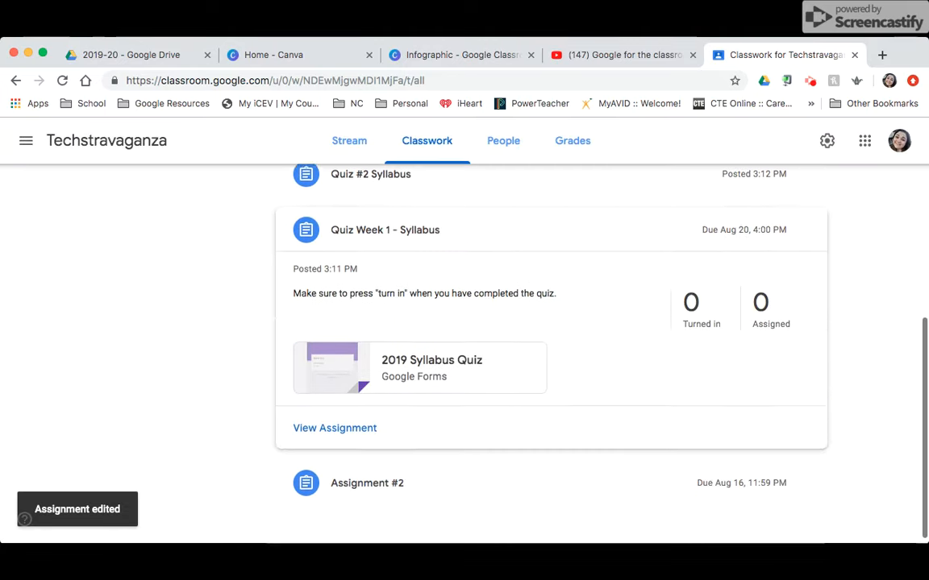
pyautogui.click(582, 232)
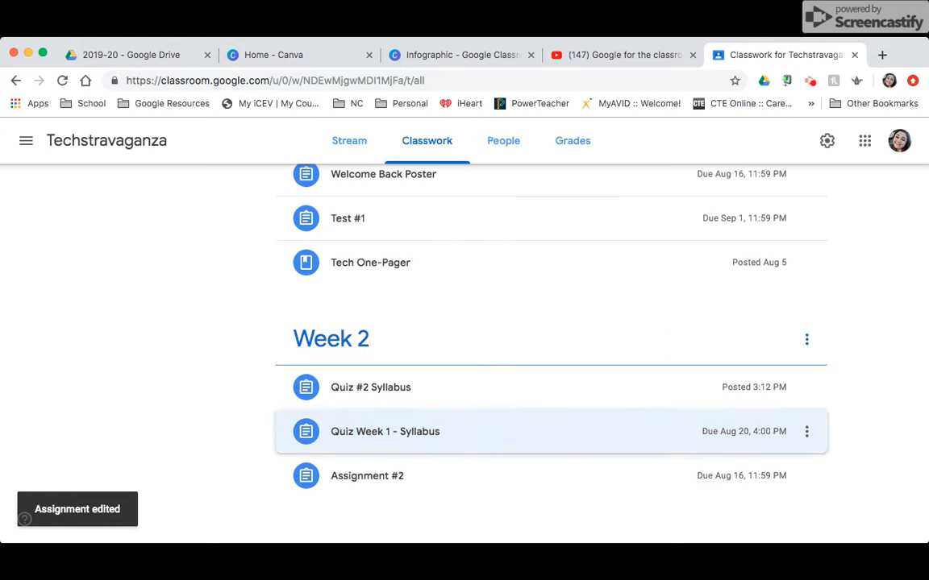
# - Create a new classwork question reading "What is your favorite color?"
pyautogui.scroll(3, 550, 387)
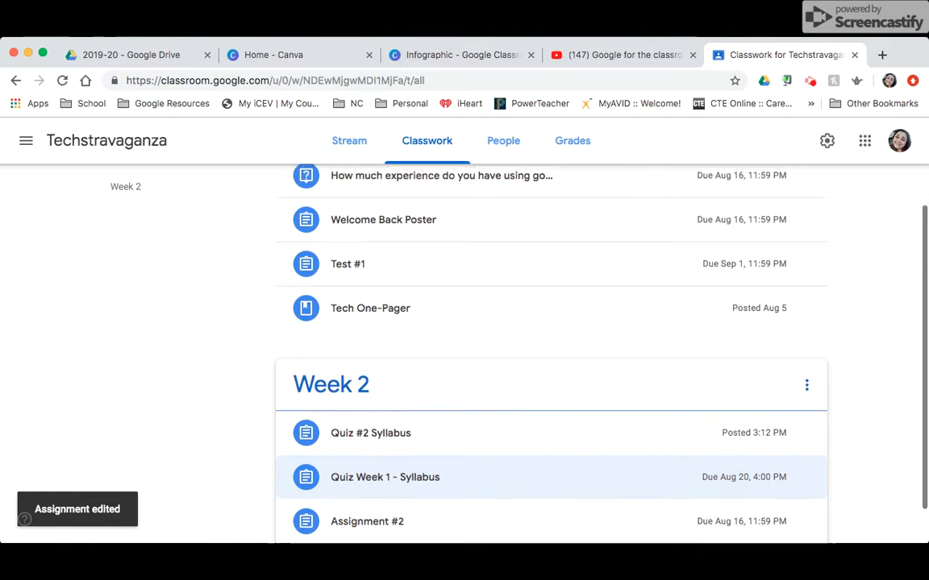
pyautogui.click(325, 197)
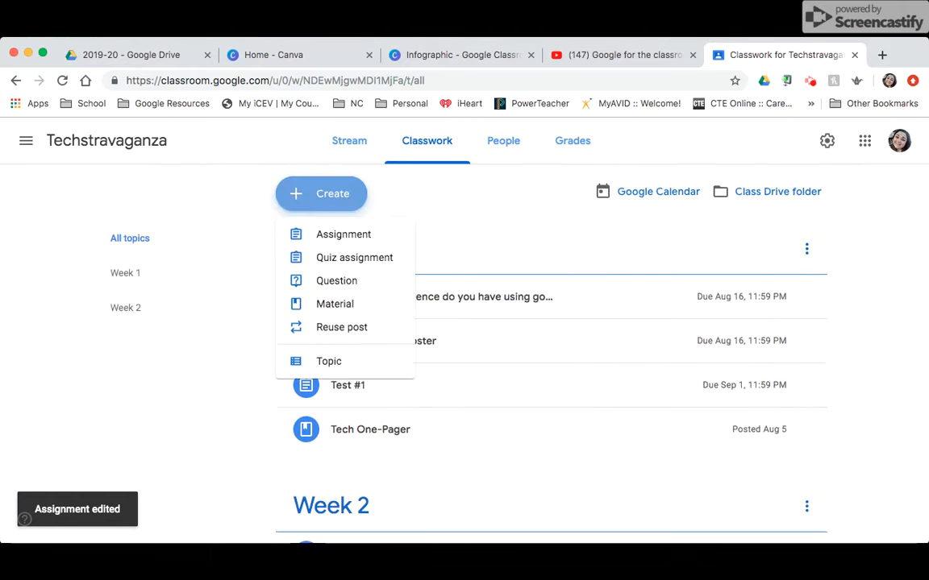
pyautogui.click(337, 280)
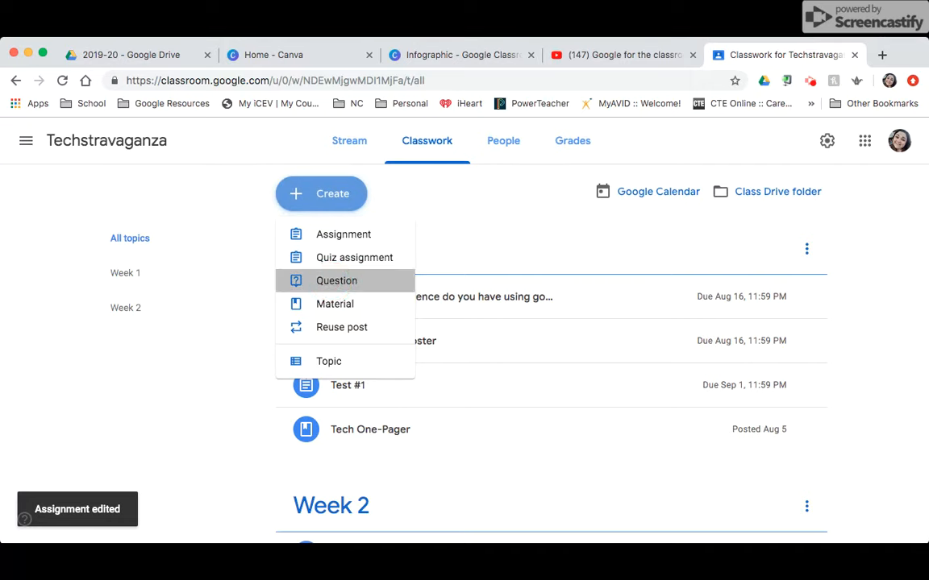
pyautogui.write('What is your')
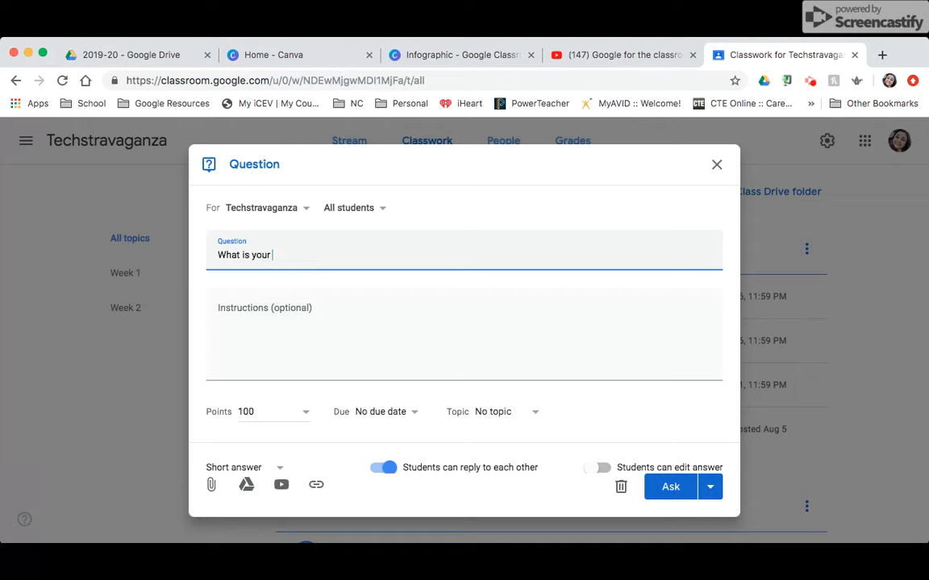
pyautogui.write(' favoru')
pyautogui.press('BackSpace')
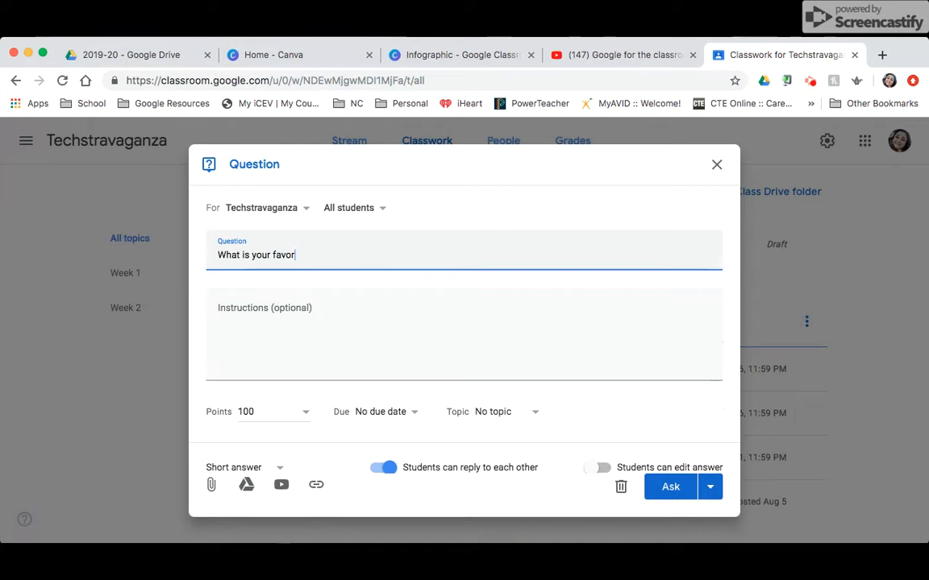
pyautogui.write('ite color?')
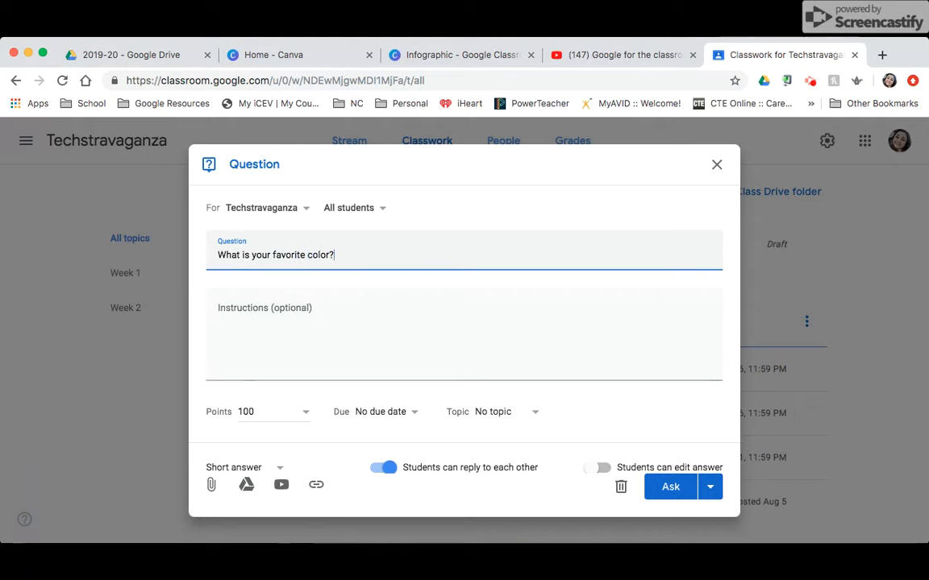
# - Set the question to 10 points, due Aug 16, 2019 at 11:59 PM, under the Week 2 topic
pyautogui.click(245, 411)
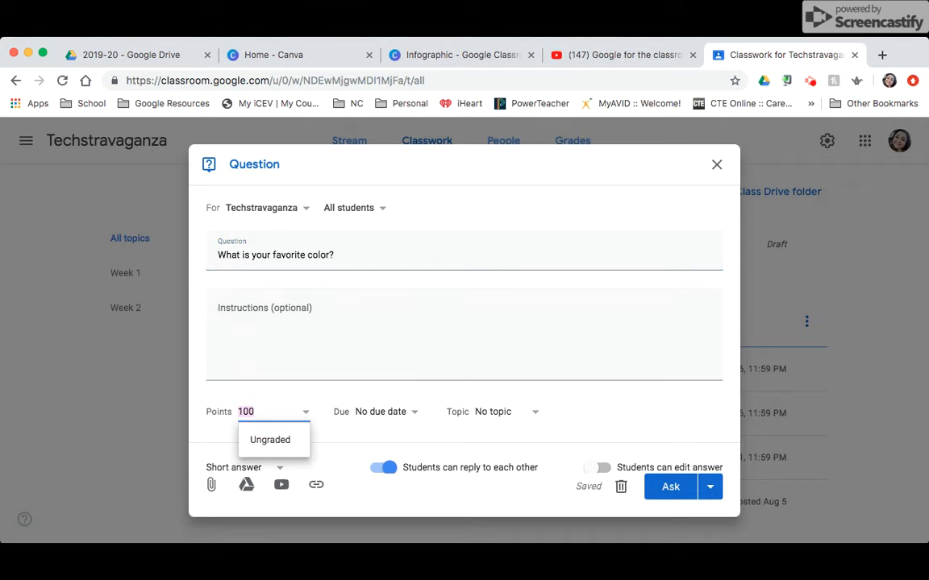
pyautogui.click(386, 412)
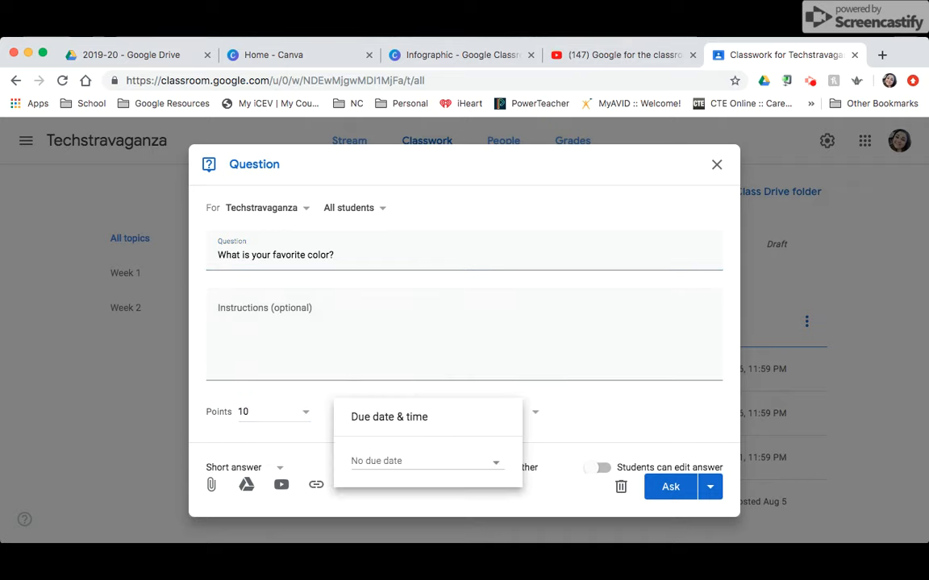
pyautogui.click(427, 461)
pyautogui.click(476, 481)
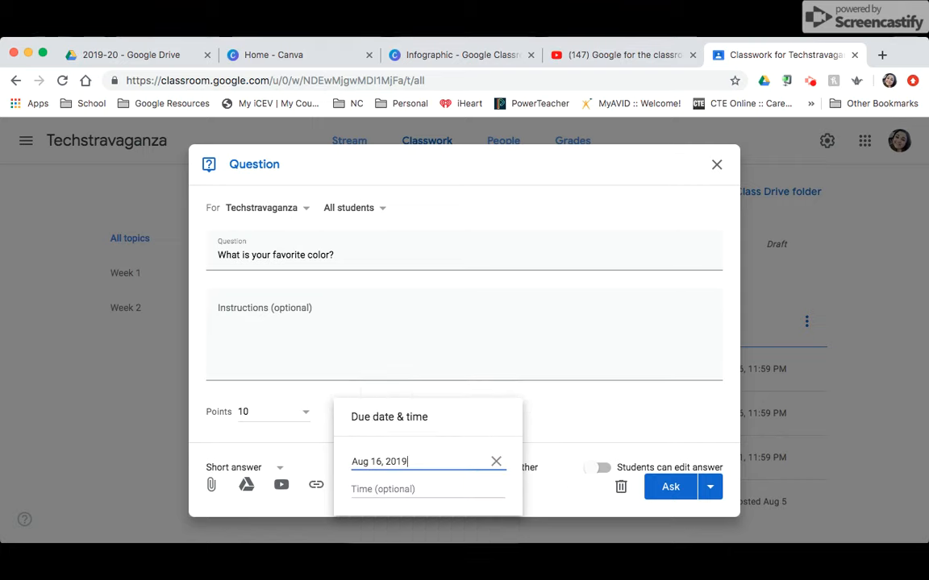
pyautogui.click(387, 489)
pyautogui.click(543, 412)
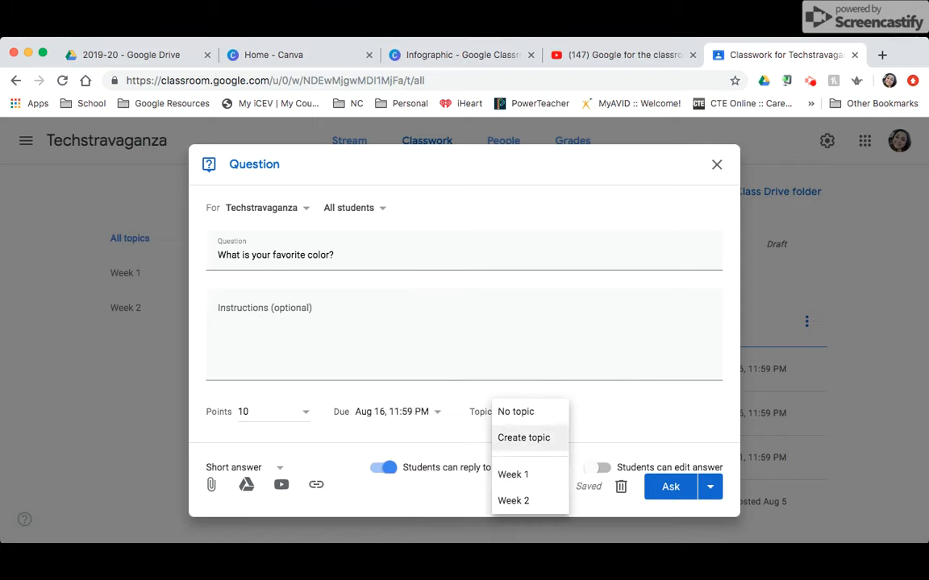
pyautogui.click(514, 500)
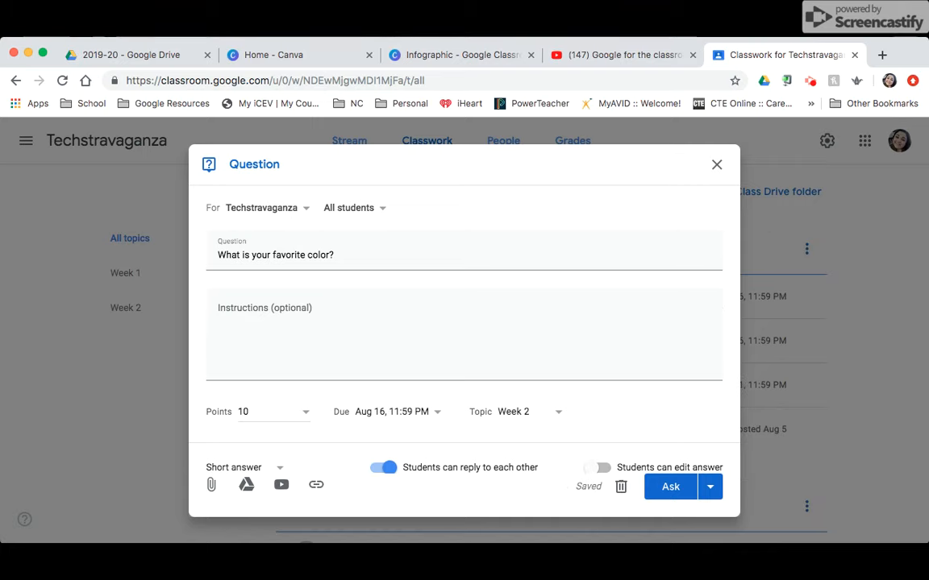
# - Allow students to edit their answer, keep the type as Short answer, and post the question to the class
pyautogui.click(598, 467)
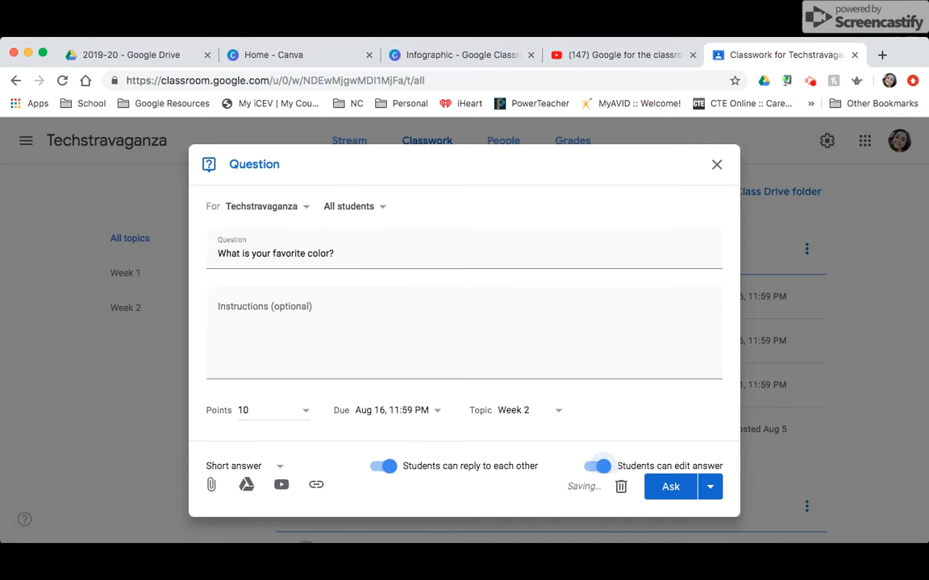
pyautogui.scroll(-1, 464, 331)
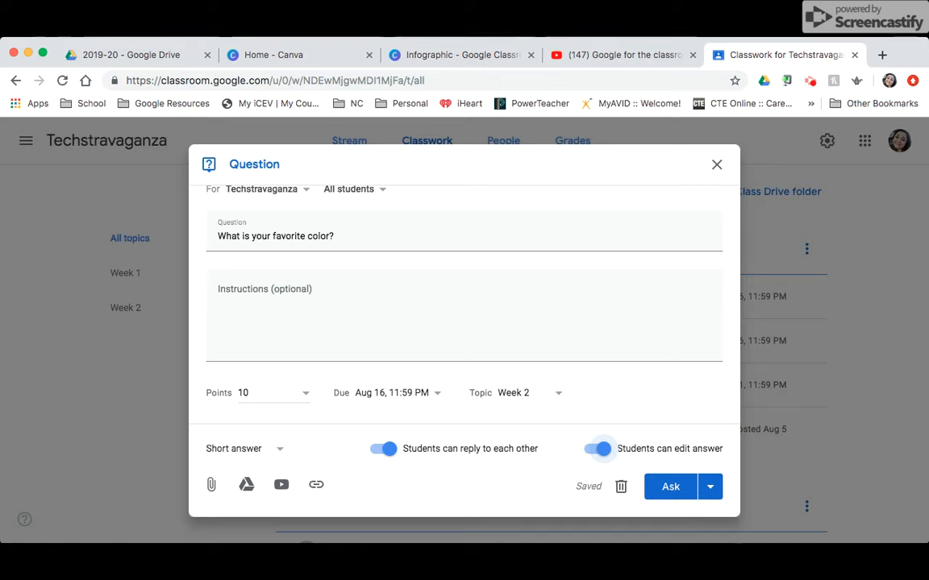
pyautogui.click(245, 449)
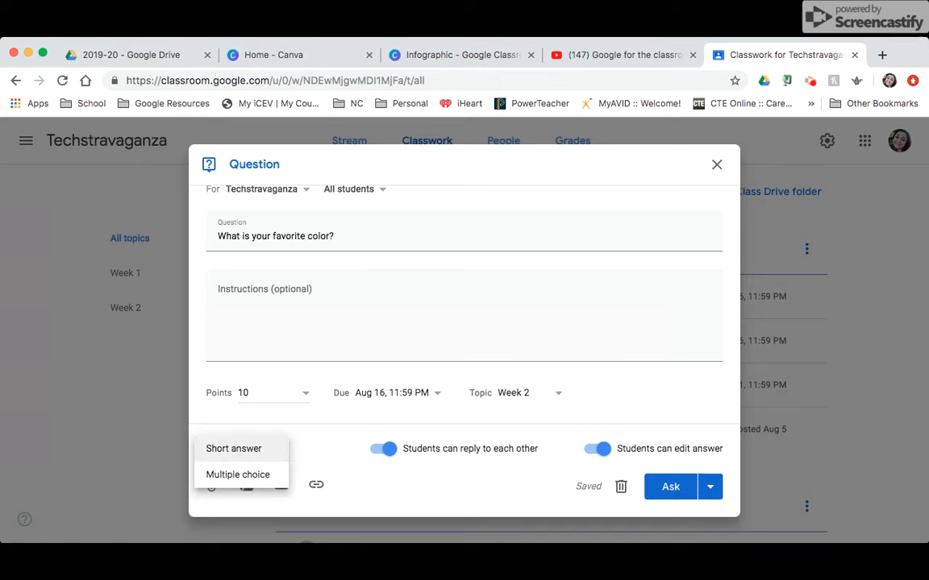
pyautogui.click(234, 449)
pyautogui.click(668, 487)
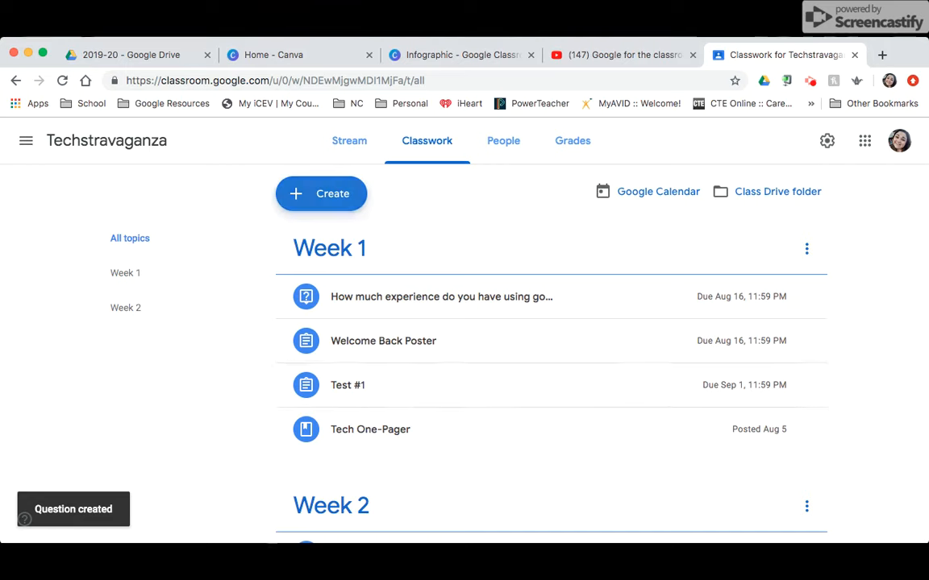
pyautogui.scroll(-2, 551, 385)
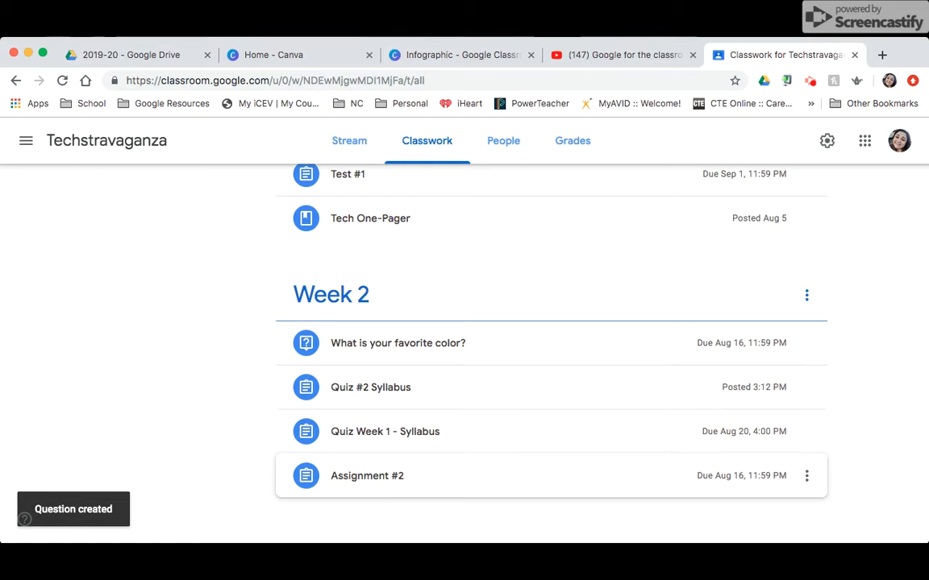
# - Create a new classwork material titled "One-Pager Directions"
pyautogui.scroll(3, 551, 475)
pyautogui.click(319, 193)
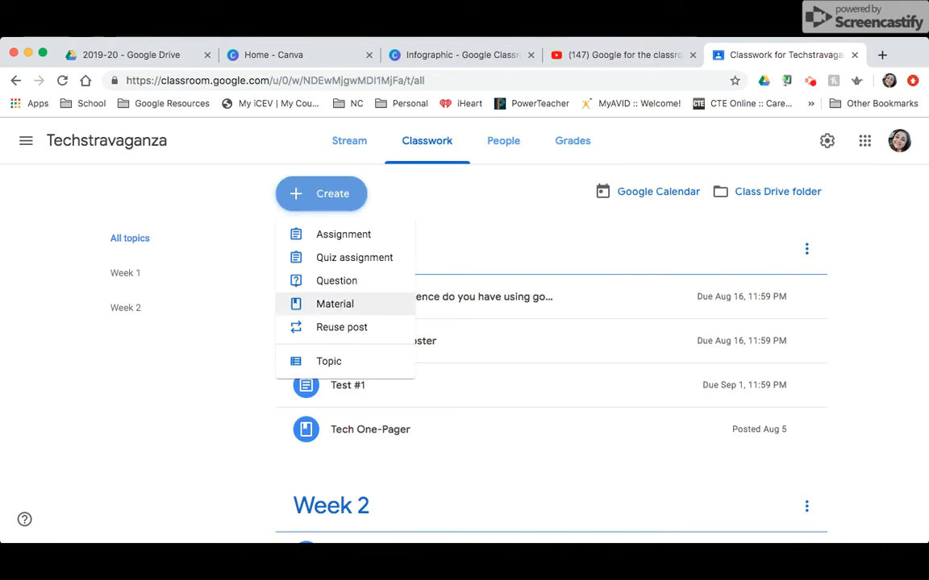
pyautogui.click(334, 304)
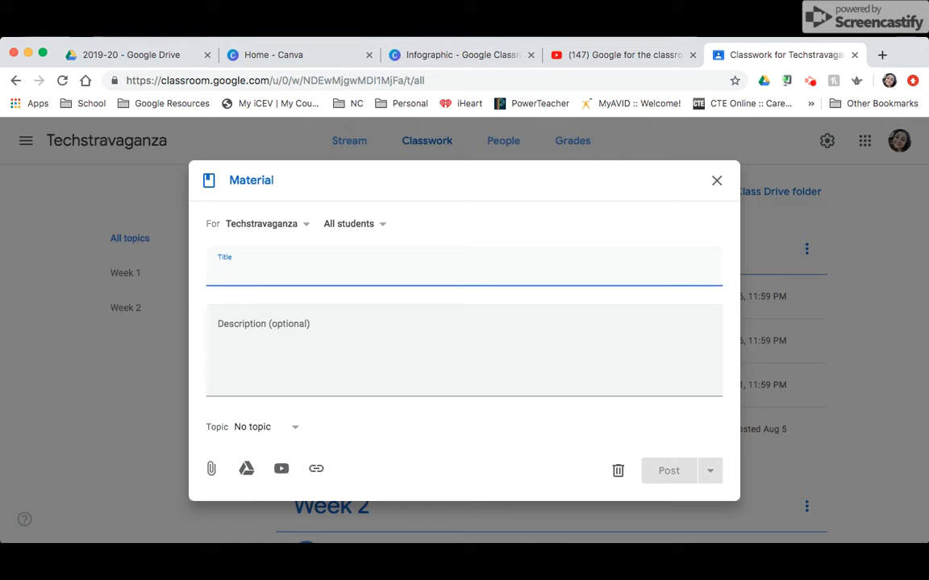
pyautogui.write('One-Pager Directions')
pyautogui.press('Tab')
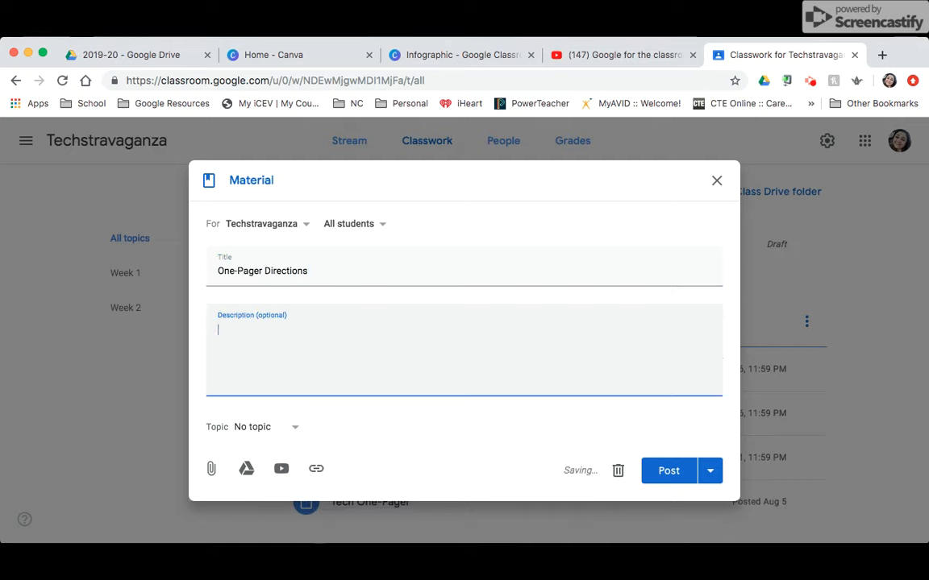
# - Fill in the material's description with four lines: "1 image", "1 title", "3 vocab" and "3 questions with answers"
pyautogui.write('1 i')
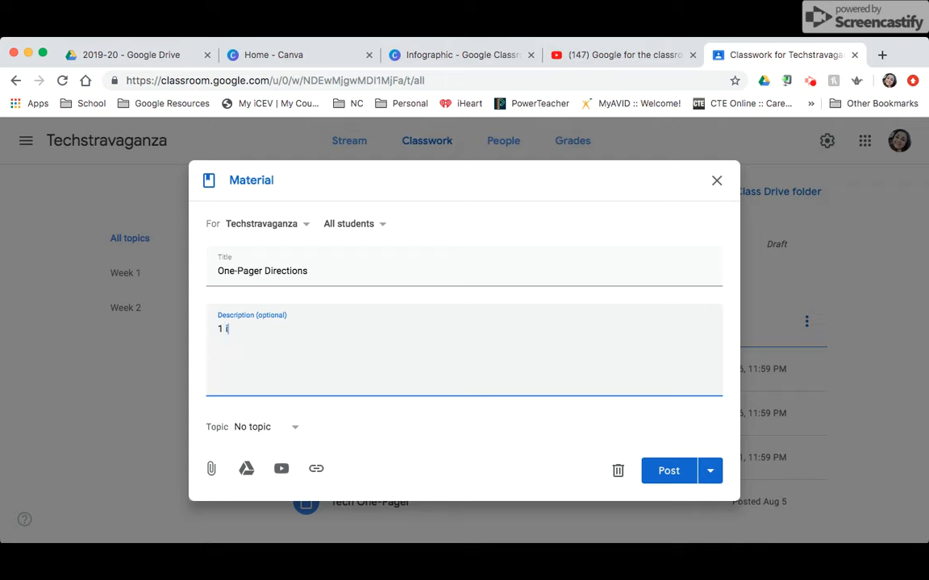
pyautogui.write('mage')
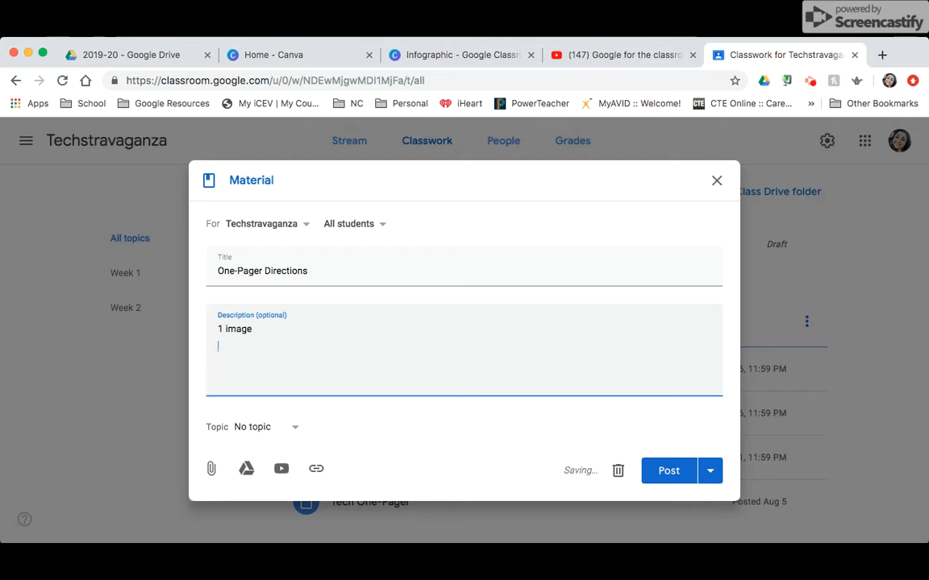
pyautogui.press('Return')
pyautogui.write('2 toitle')
pyautogui.press('Return')
pyautogui.press('BackSpace')
pyautogui.write('1')
pyautogui.press('Down')
pyautogui.write('3 vocab')
pyautogui.press('Return')
pyautogui.write('3 questions wiht')
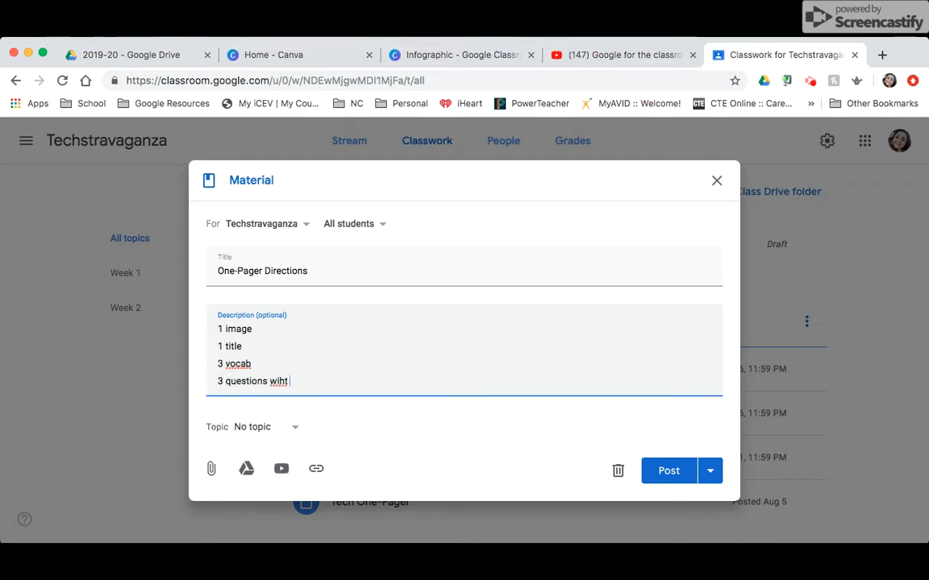
pyautogui.write(' answers')
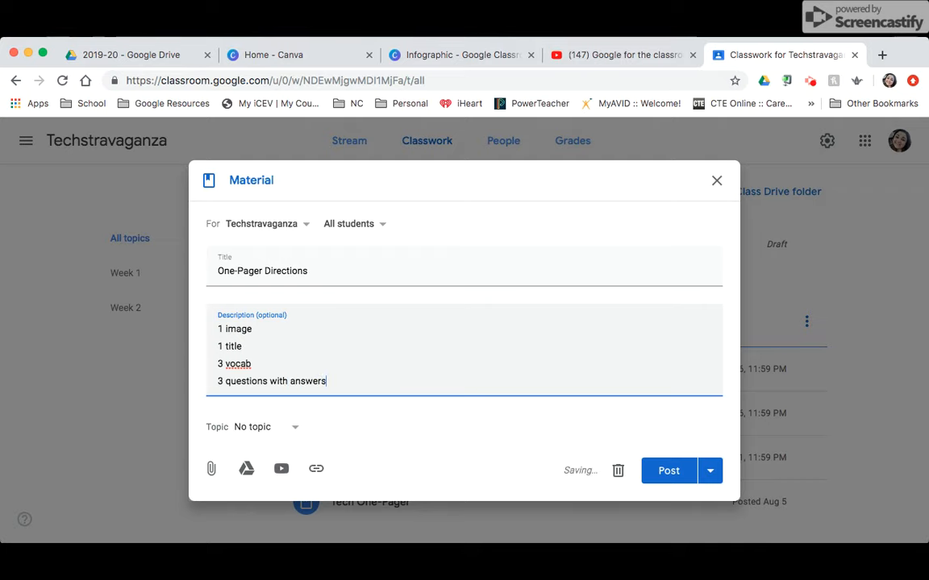
# - Place the One-Pager Directions material under the Week 2 topic and post it to the class
pyautogui.click(295, 426)
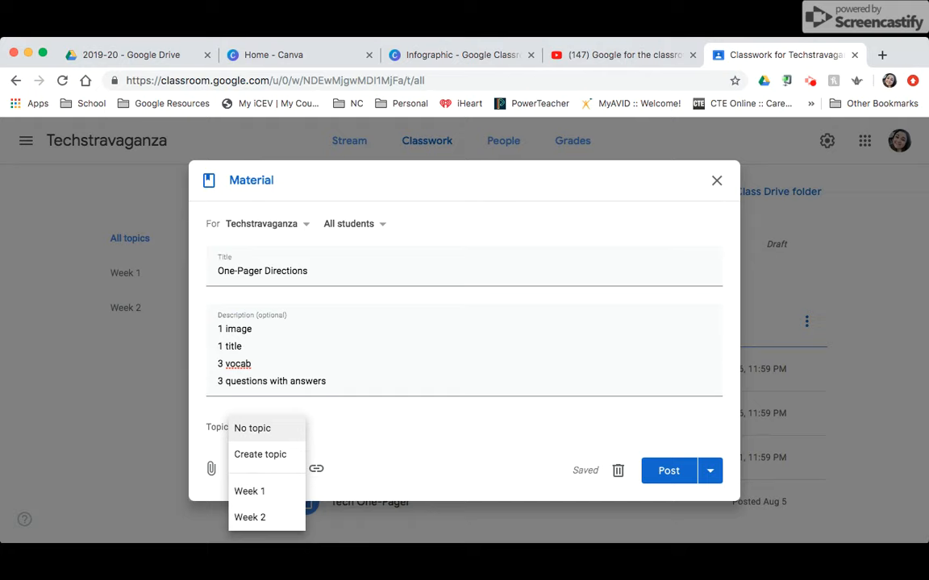
pyautogui.click(256, 516)
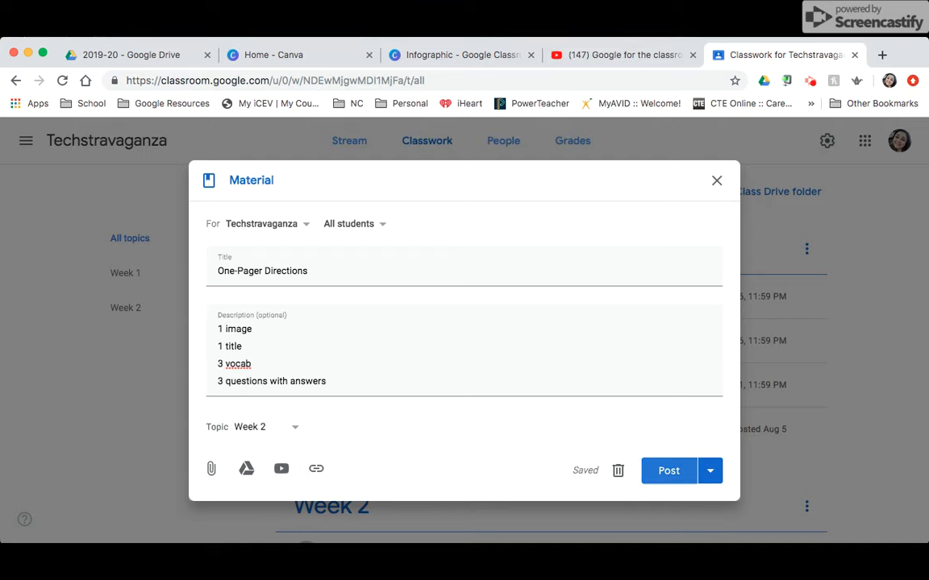
pyautogui.click(669, 471)
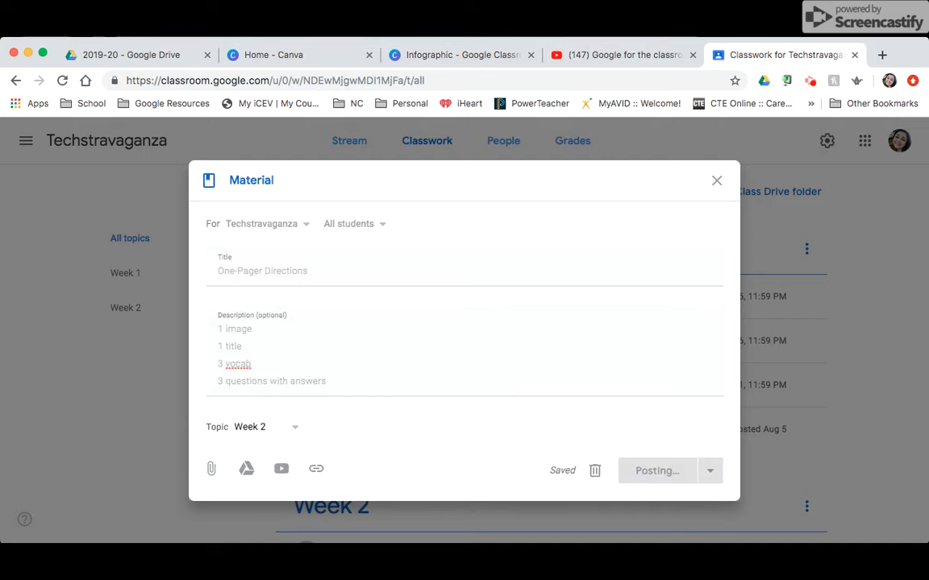
pyautogui.scroll(-3, 580, 429)
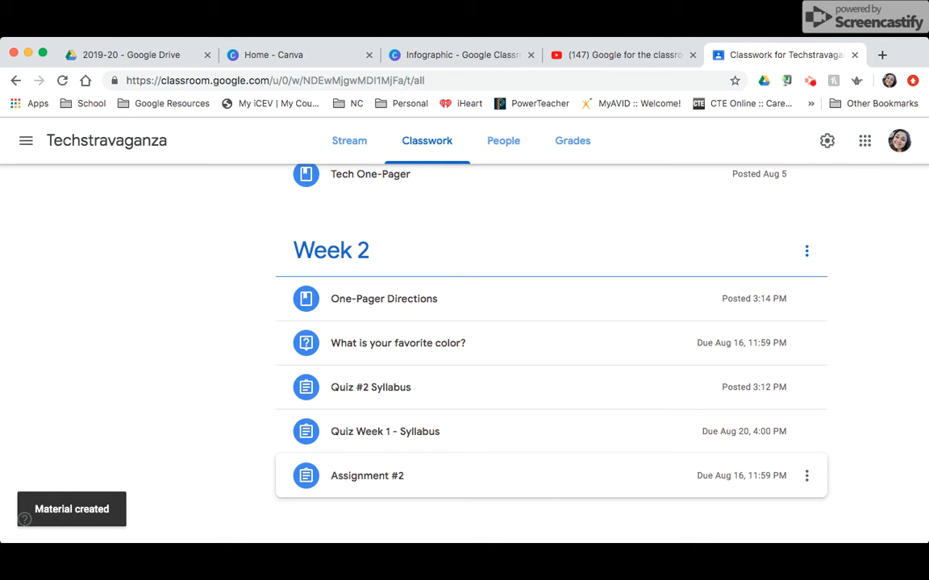
# - Start reusing an existing post and choose the Agriculture Biology 2018-2019 class as its source
pyautogui.scroll(3, 548, 476)
pyautogui.click(326, 195)
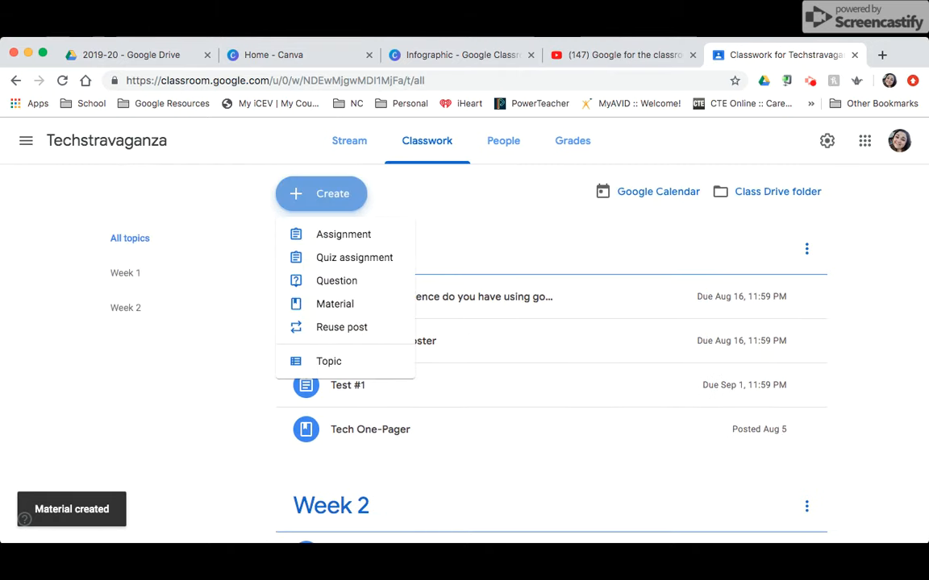
pyautogui.click(330, 329)
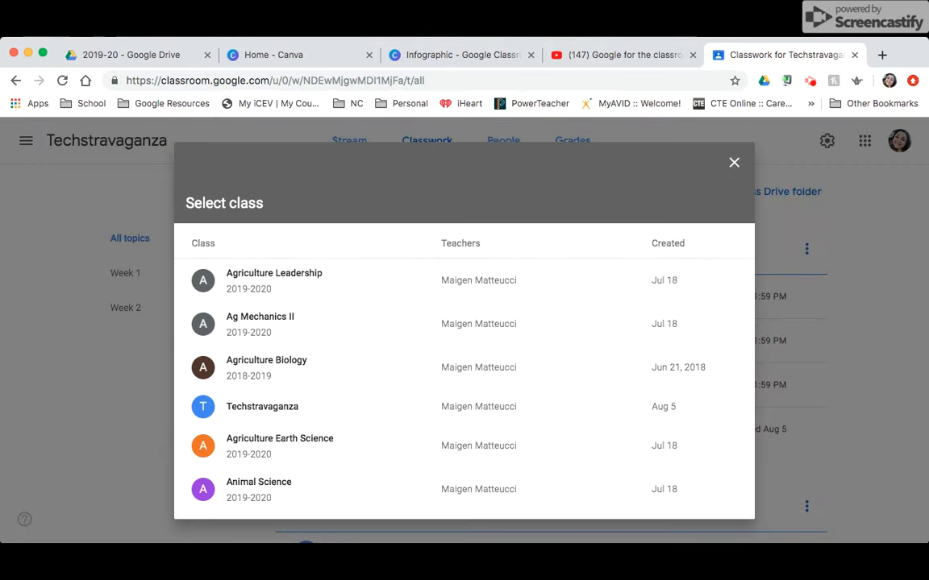
pyautogui.click(285, 368)
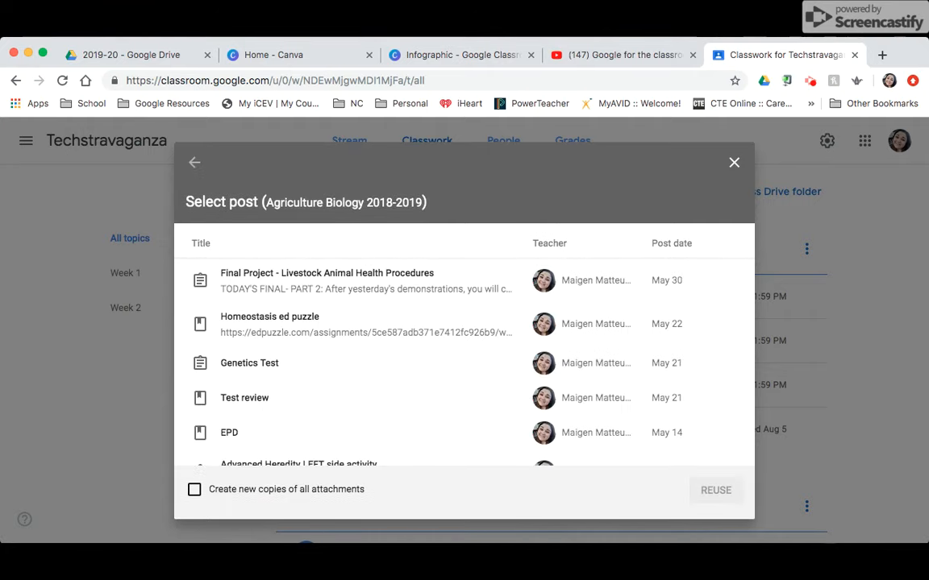
# - Reuse the Test review post with new copies of all attachments created
pyautogui.scroll(-5, 463, 362)
pyautogui.scroll(3, 463, 363)
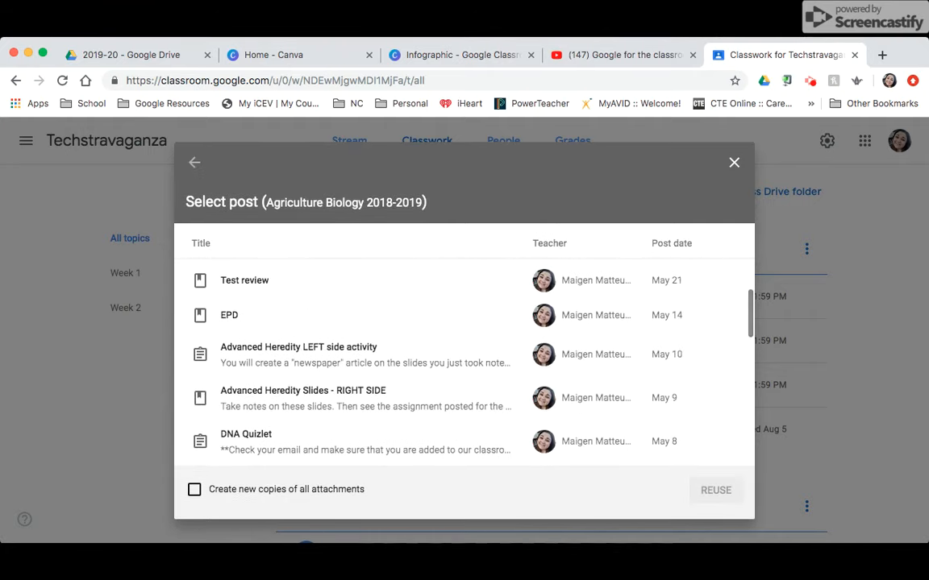
pyautogui.click(274, 281)
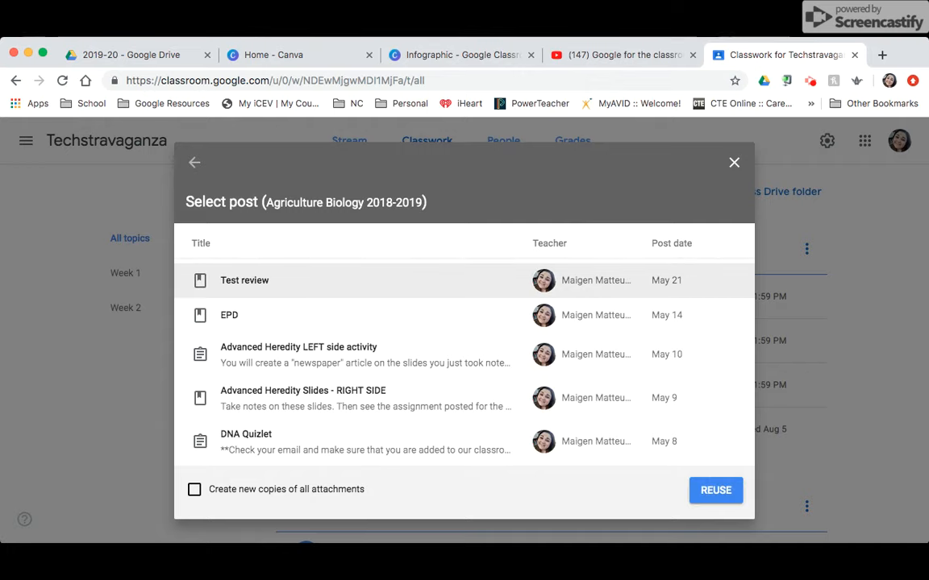
pyautogui.click(194, 490)
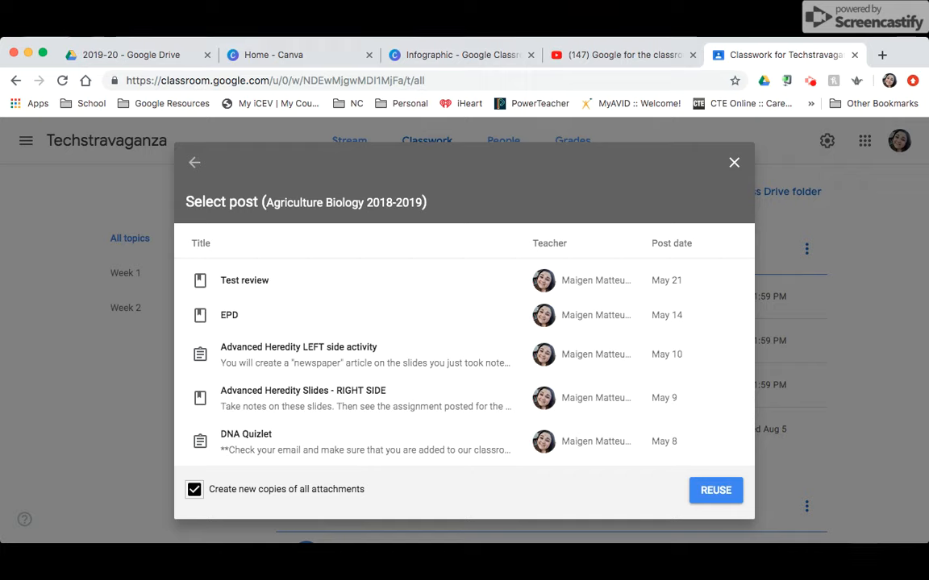
pyautogui.click(257, 284)
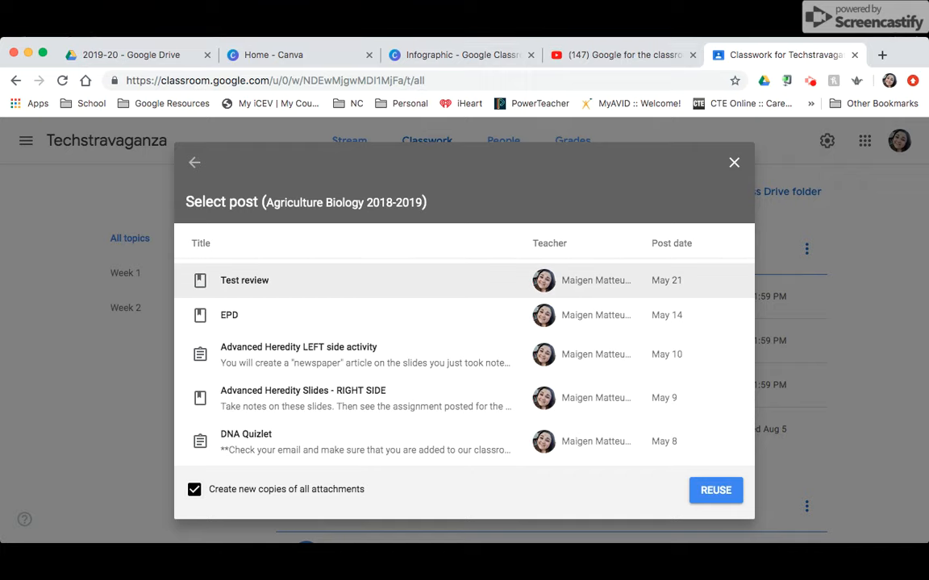
pyautogui.click(717, 490)
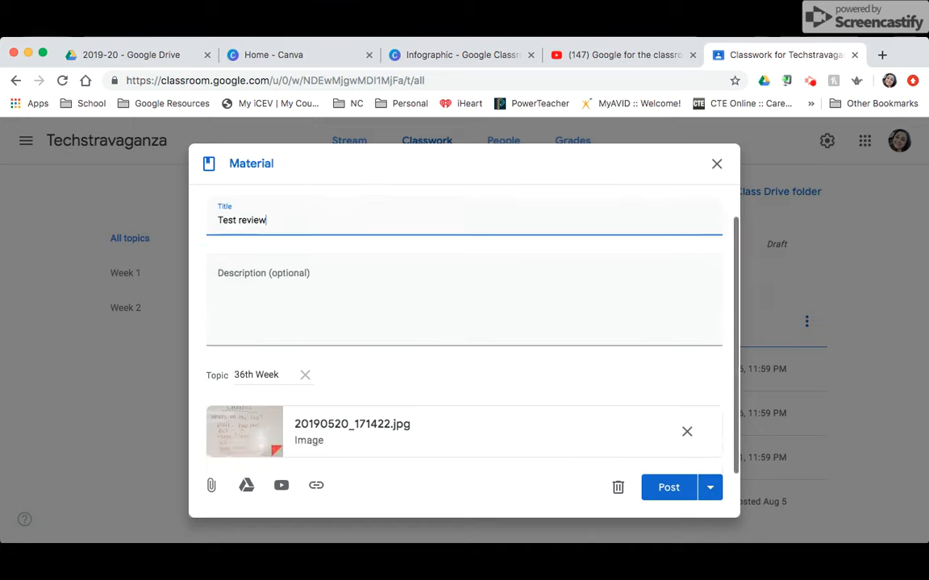
# - Remove the 36th Week topic from the reused Test review material
pyautogui.click(305, 410)
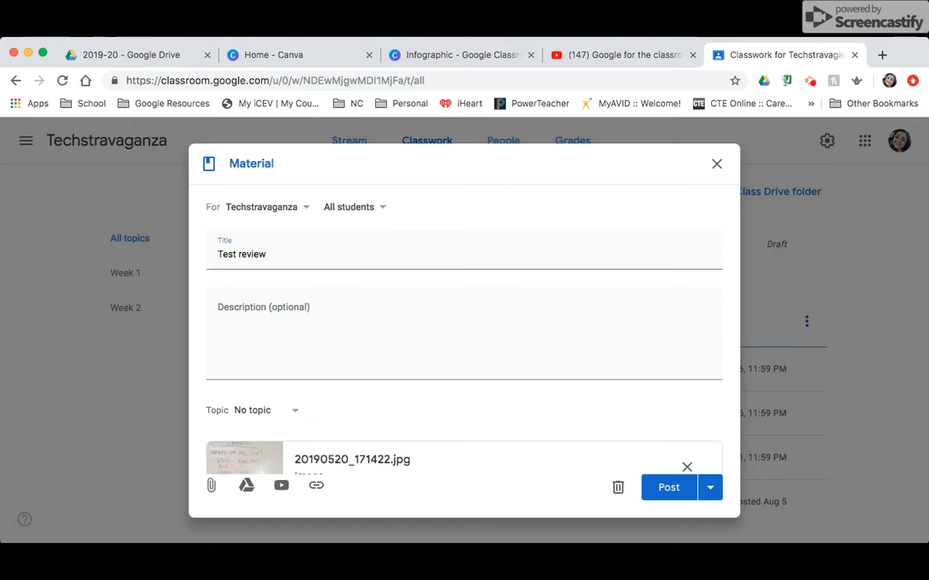